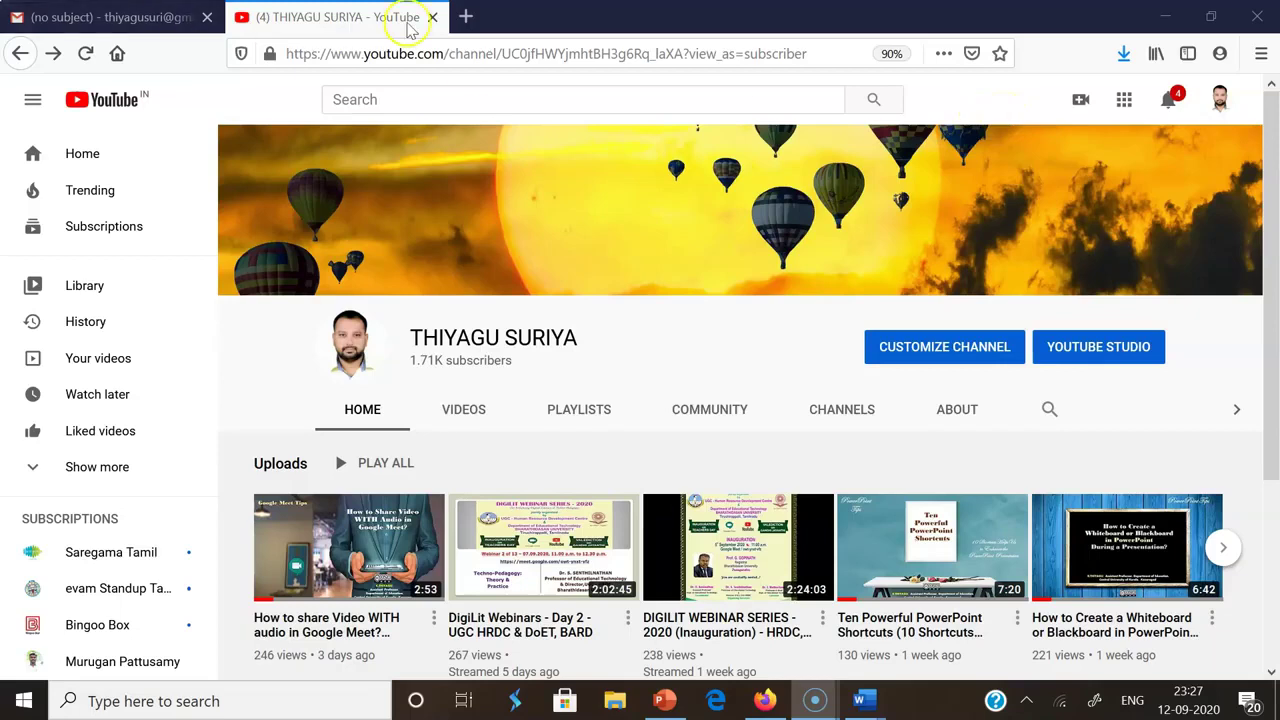
Open the dialog for uploading a new video to the channel.
mouse_move(1248, 232)
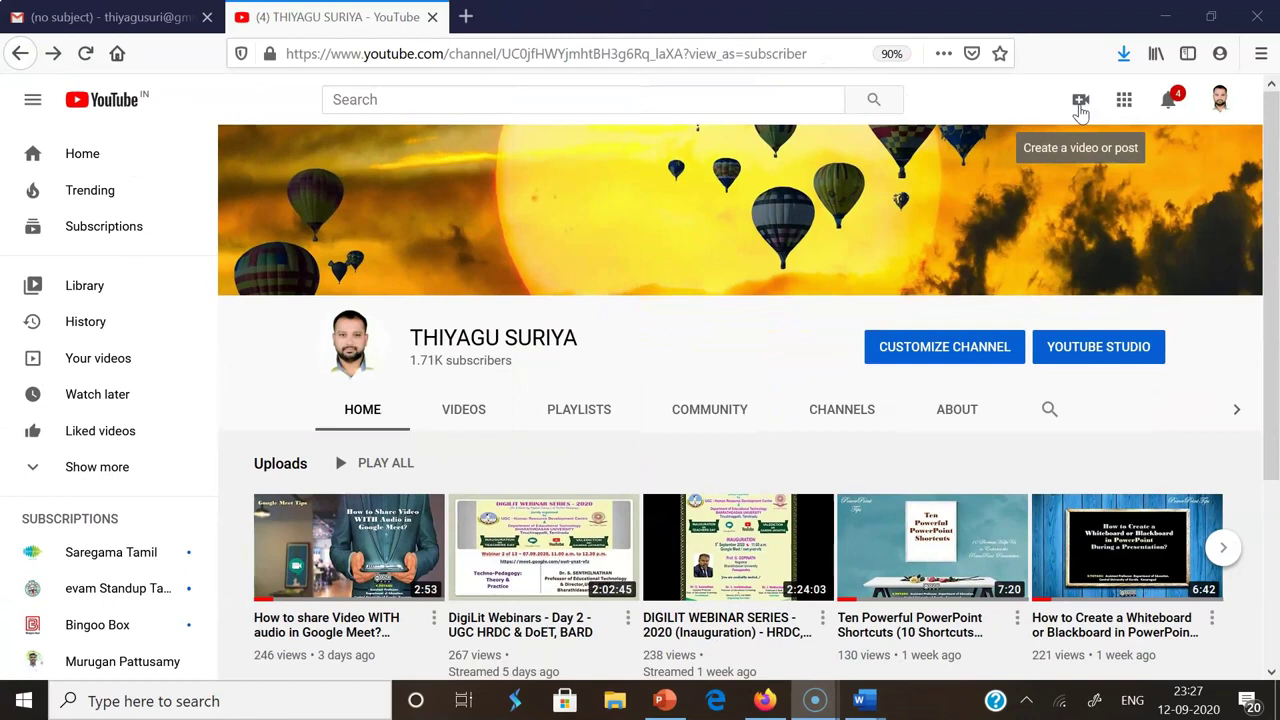
left_click(1080, 104)
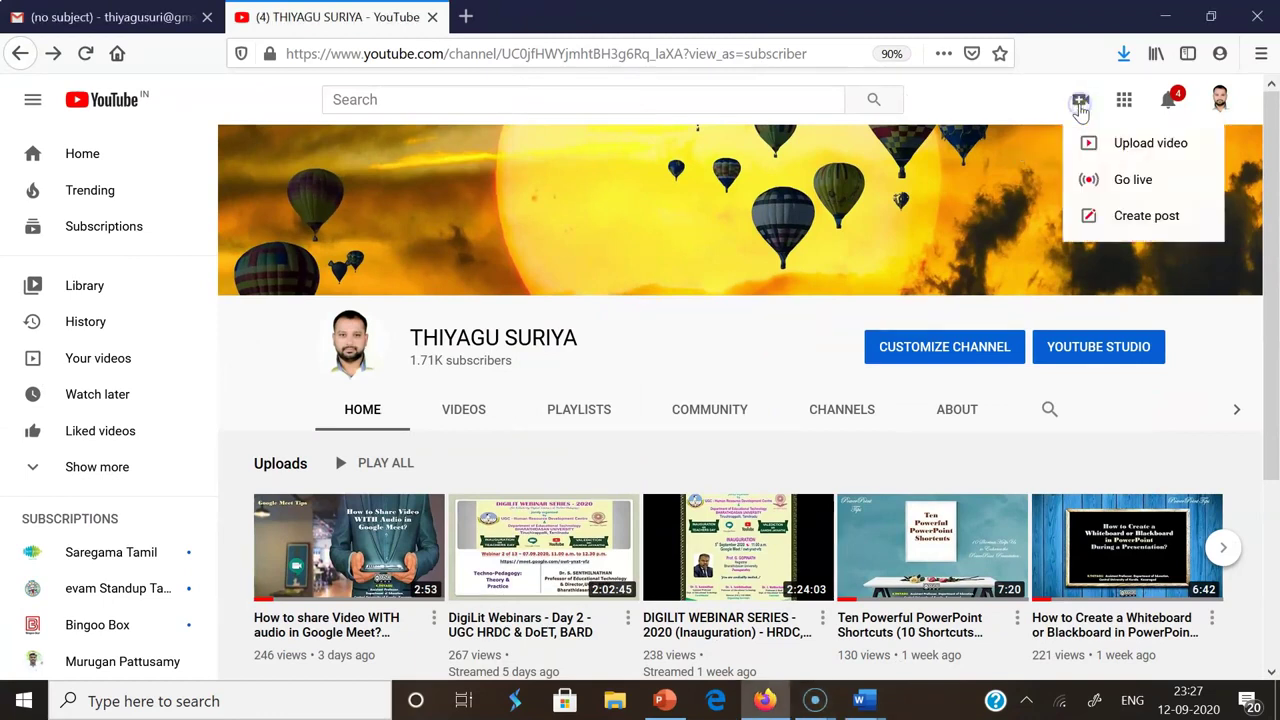
left_click(1089, 144)
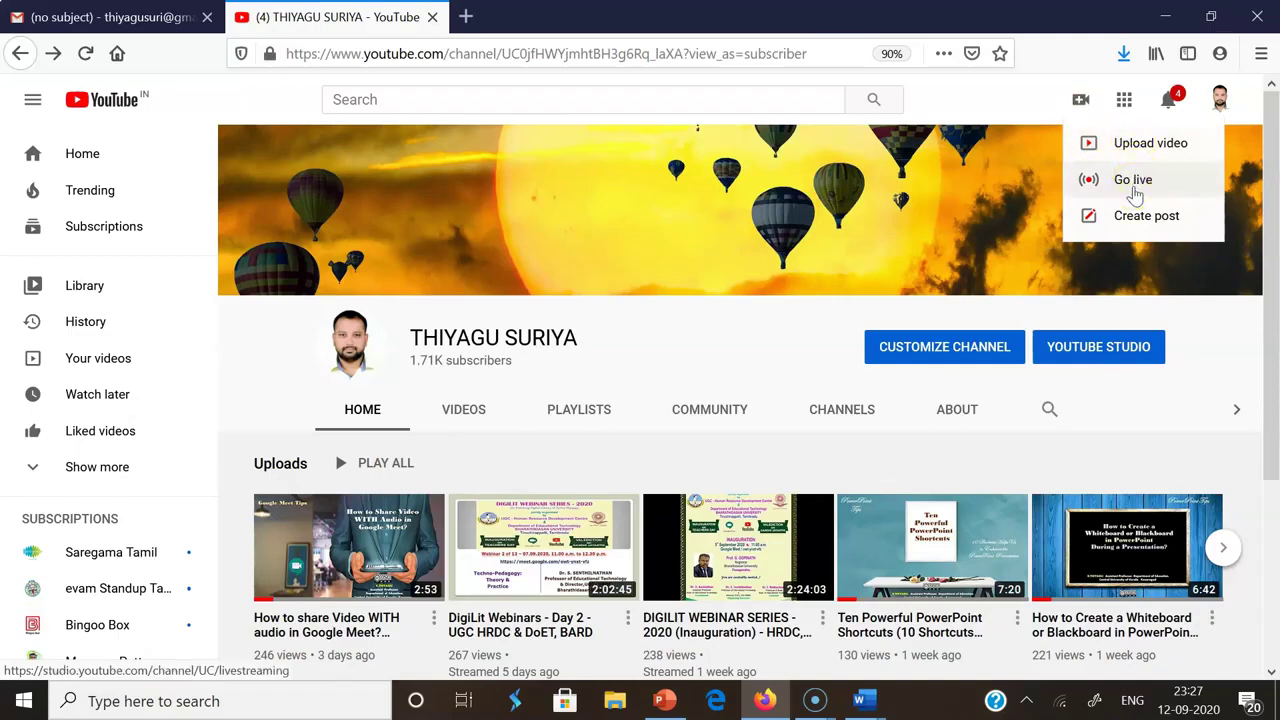
left_click(1119, 230)
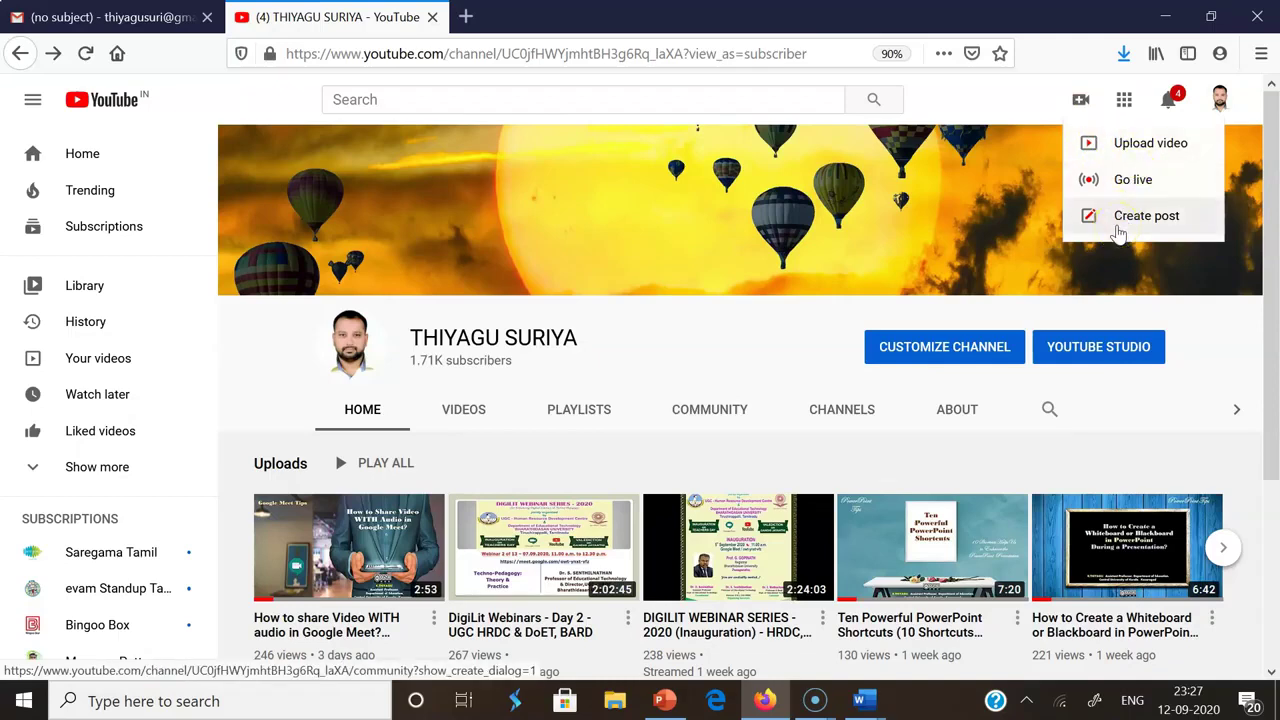
left_click(1121, 160)
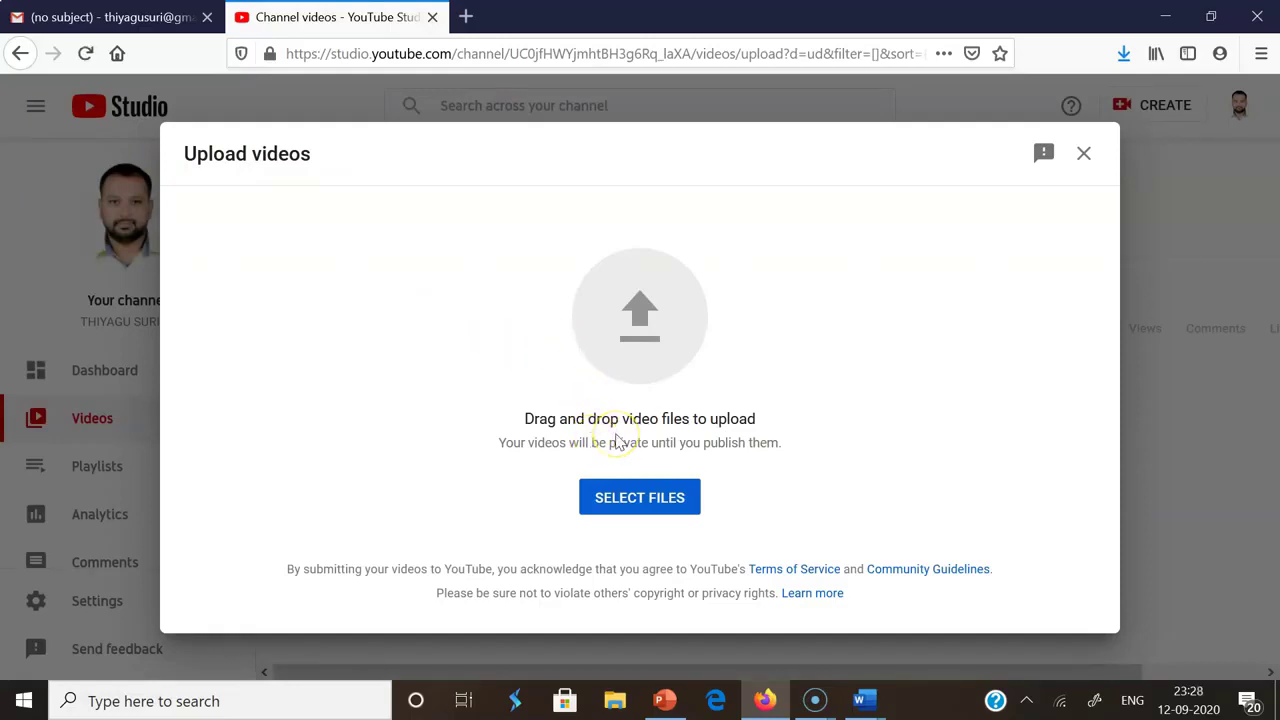
Select the video file "How to Find Search Flitter Creative Commons Videos on YouTube" from the Desktop and start uploading it.
left_click(646, 508)
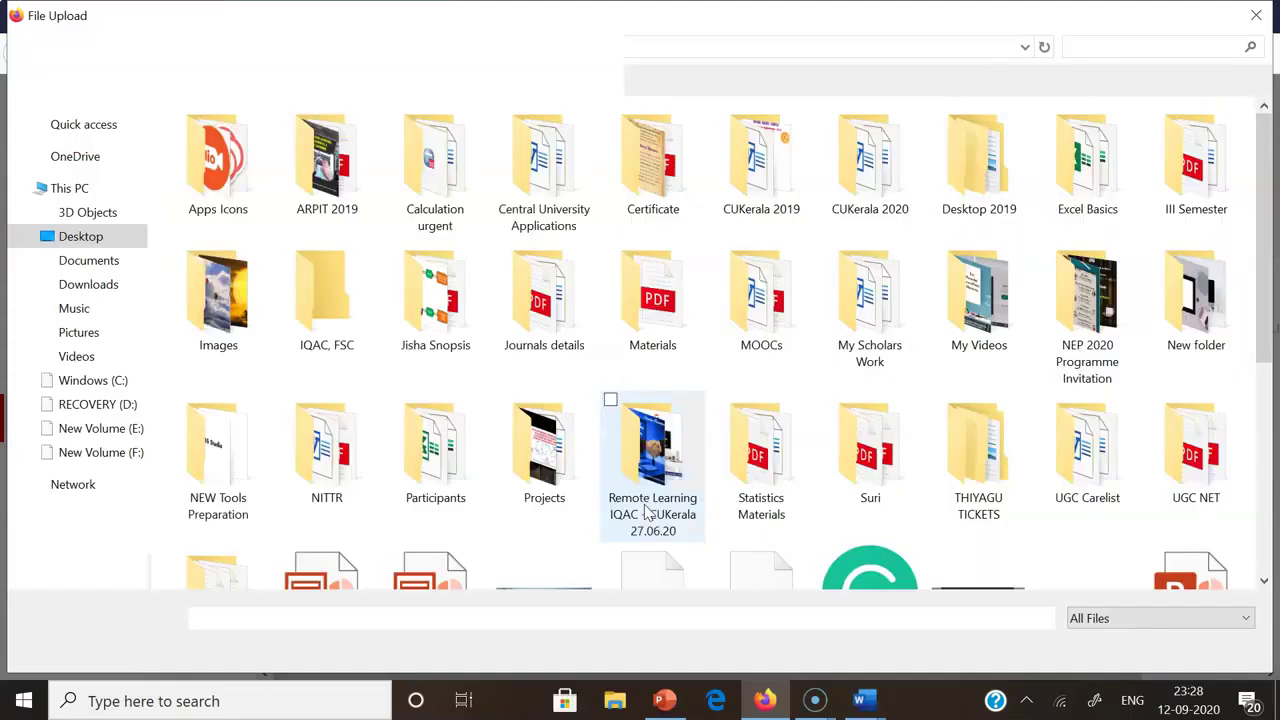
left_click(181, 160)
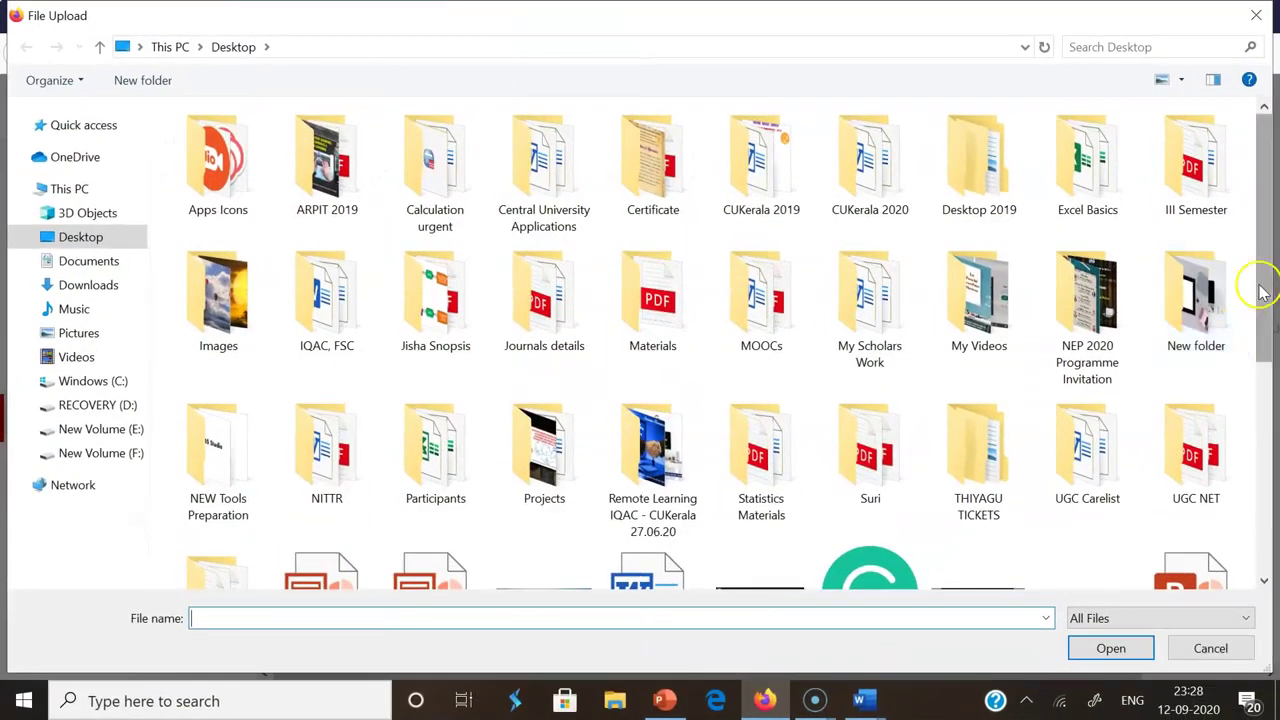
left_click_drag(1262, 292, 1254, 427)
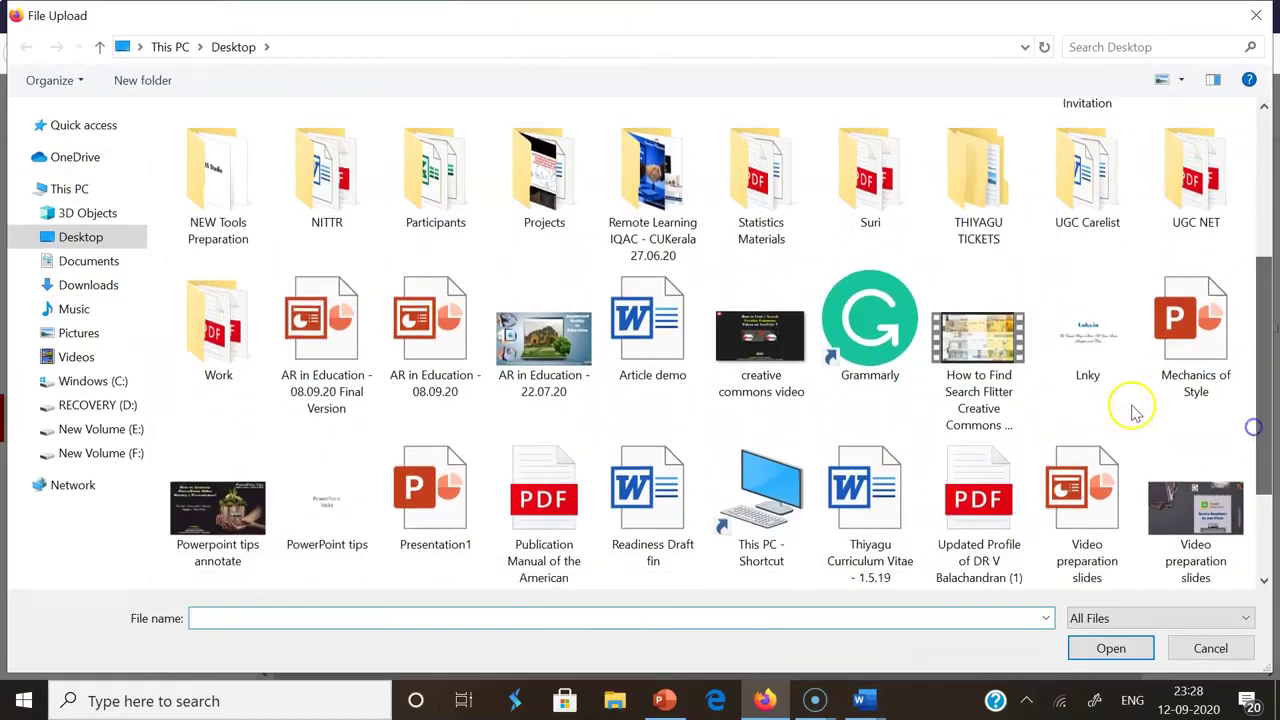
left_click(988, 347)
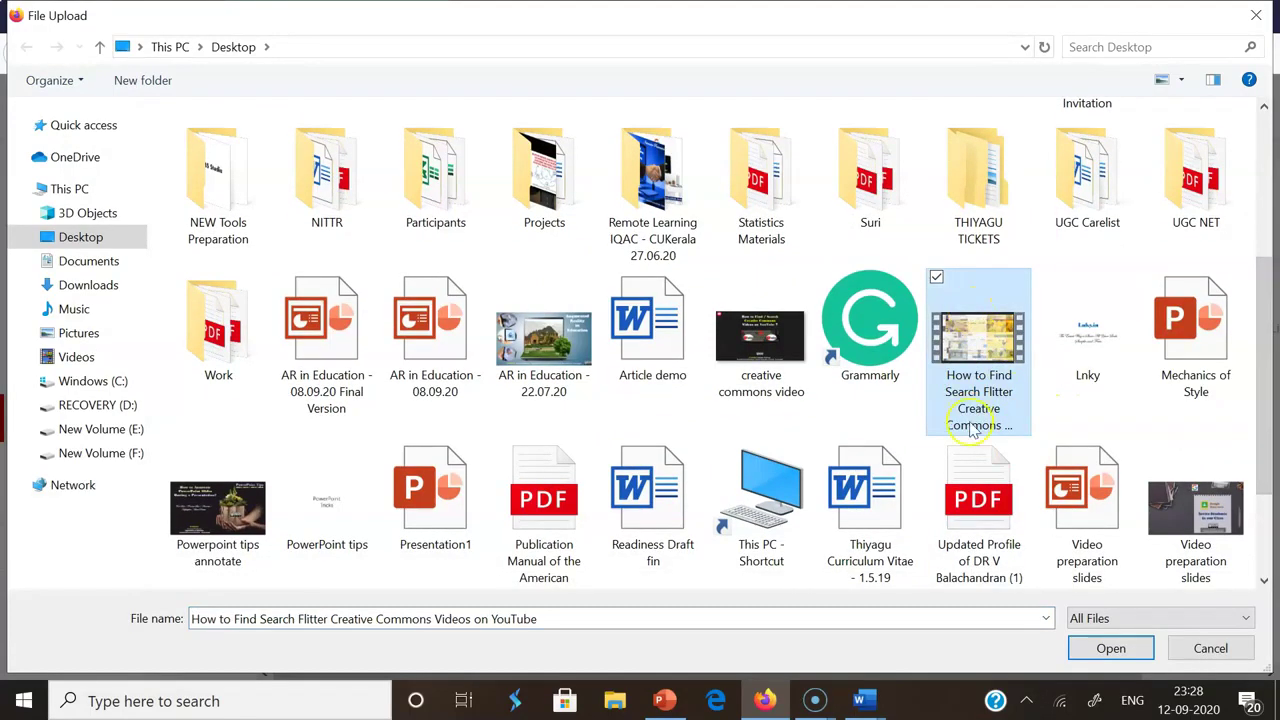
left_click(1114, 650)
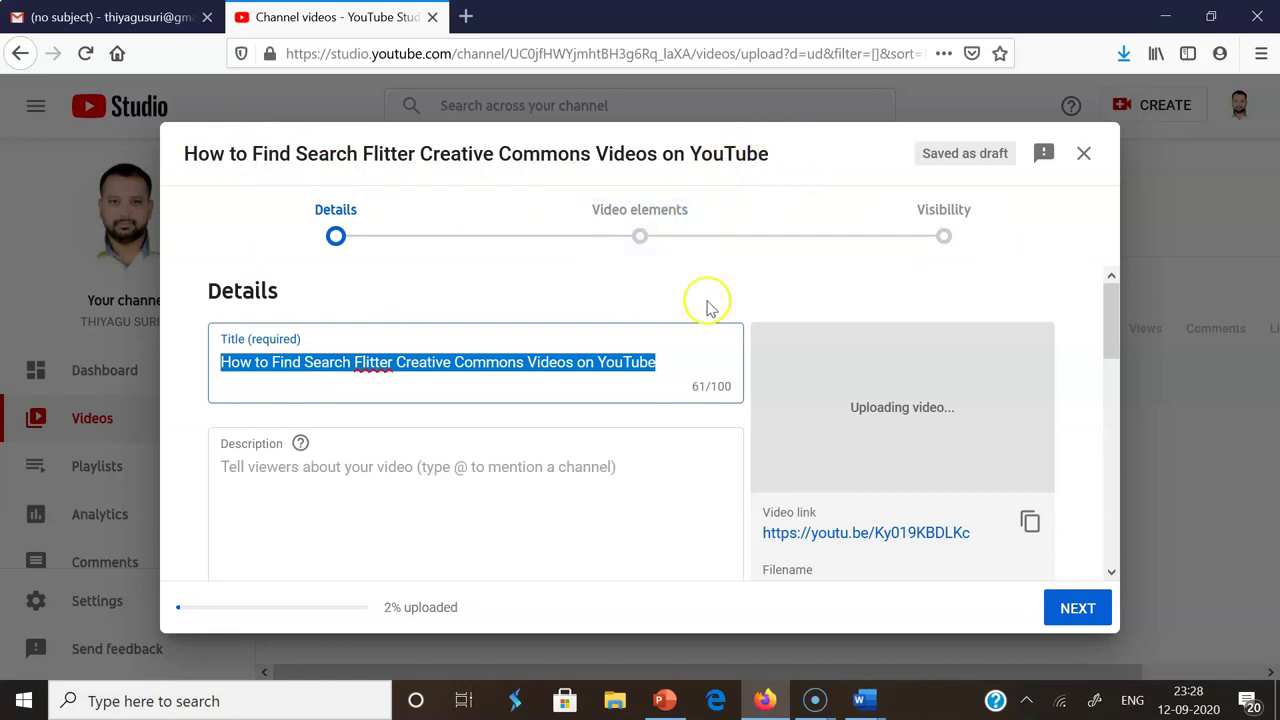
Change the video title to "How to Find / Search / Filter Creative Commons Videos on YouTube? (YouTube Tips)".
left_click(668, 362)
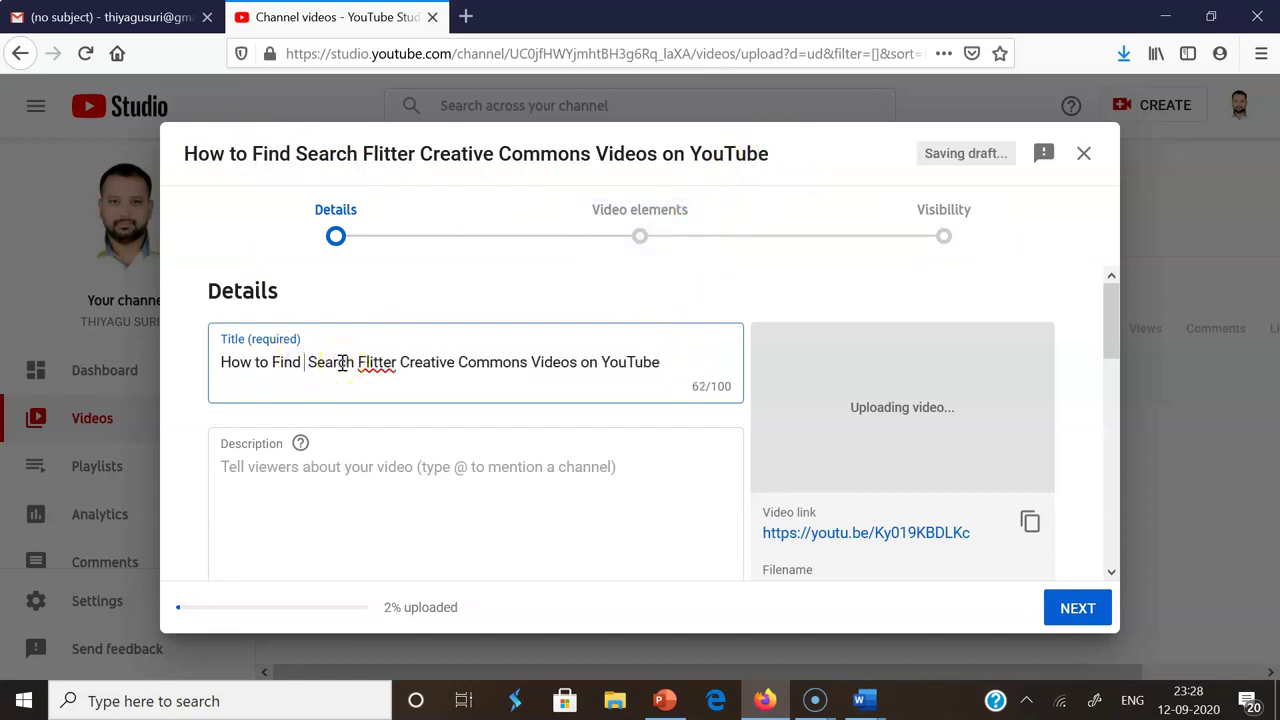
type("/")
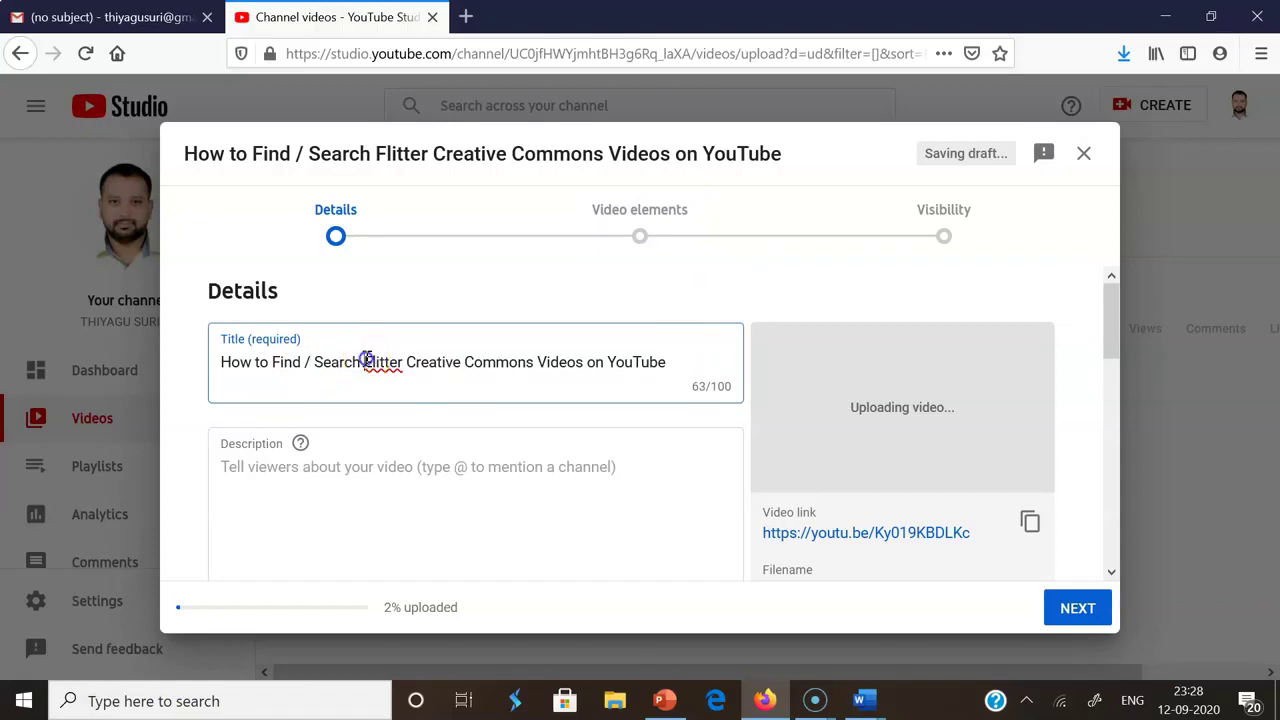
type("/ Fil")
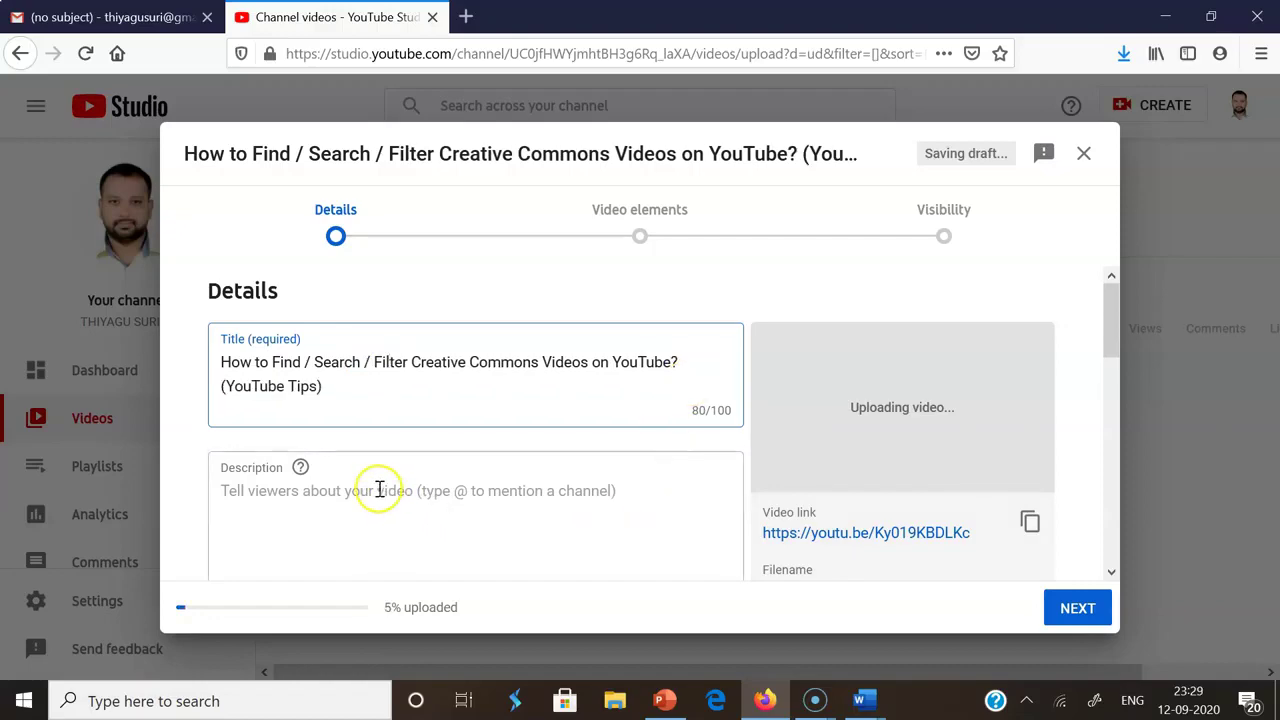
Fill in the description with an introduction on finding creative commons videos on YouTube, followed by the list of Steps 1 to 5.
left_click(379, 490)
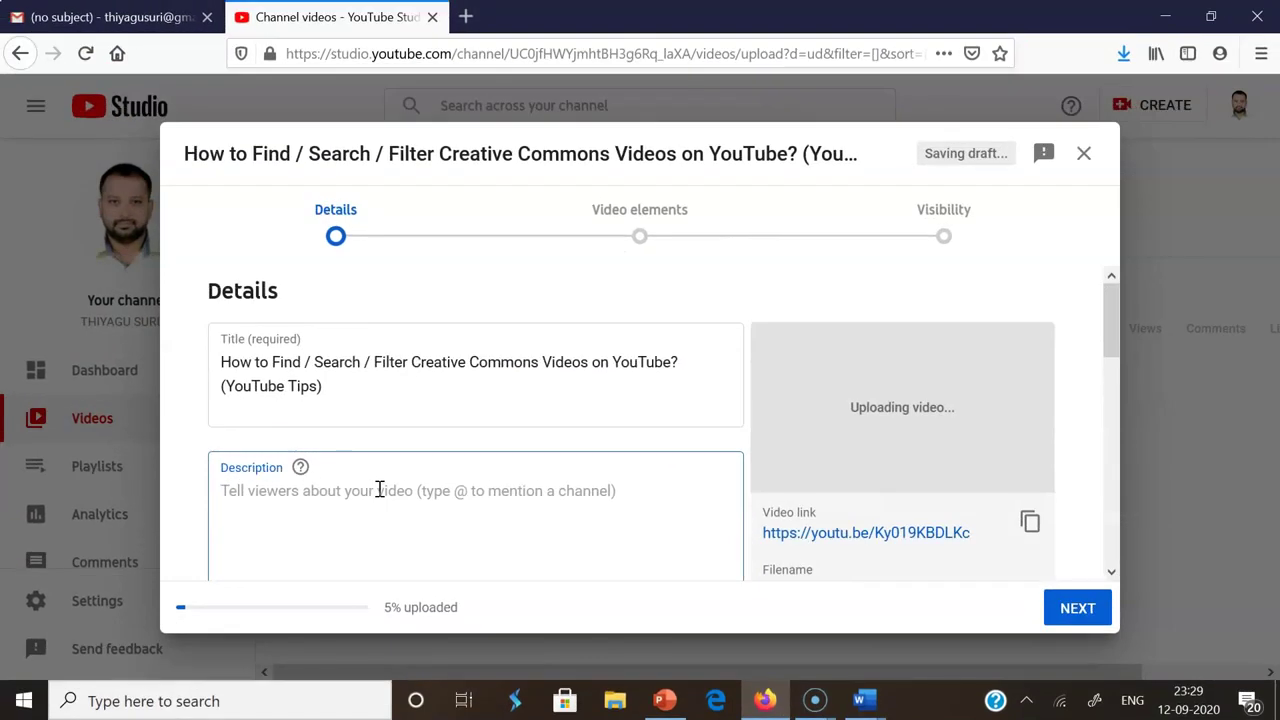
type("The video describes how to find a creative commons videos on YouTube? •\tStep 1: Go to YouTube (Log-in is not required here.) •\tStep 2: Search for a video (Type Key Terms) •\tStep 3: Click on Filter •\tStep 4: Select Creative Commons under the FEATURES heading. •\tStep 5: Review the results")
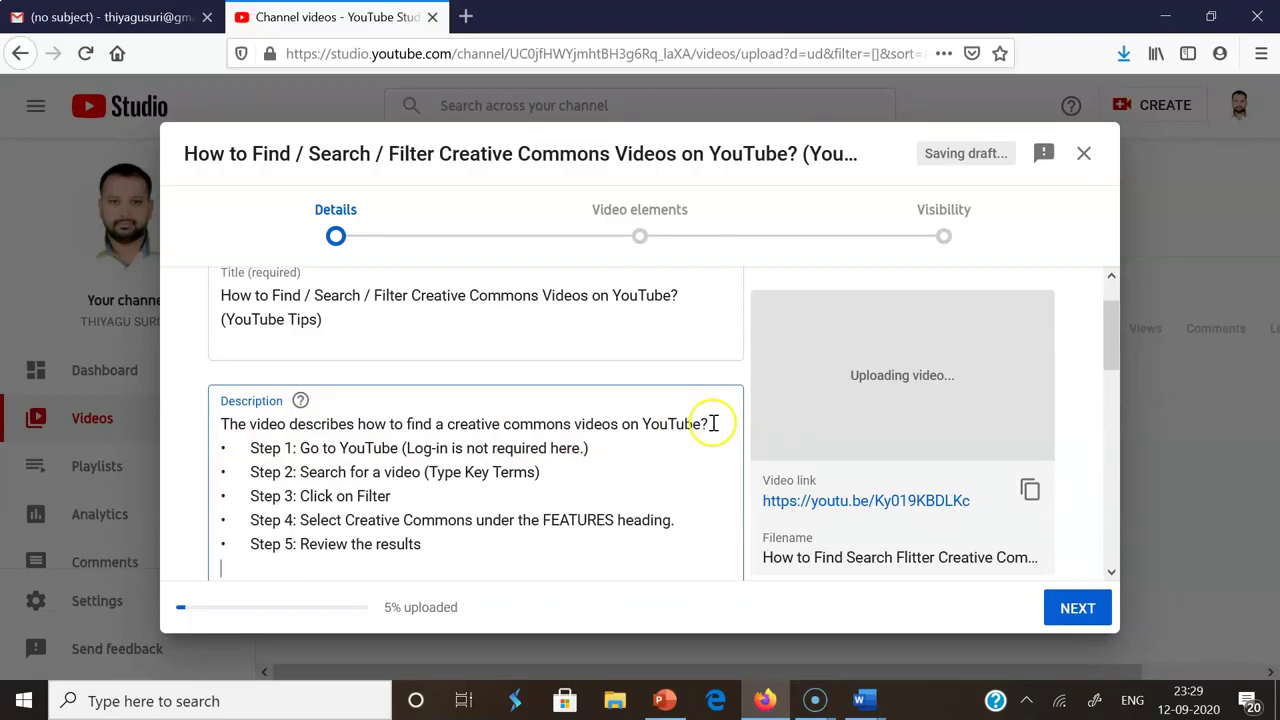
type("These are steps we have to follow while we search the creative commons videos:")
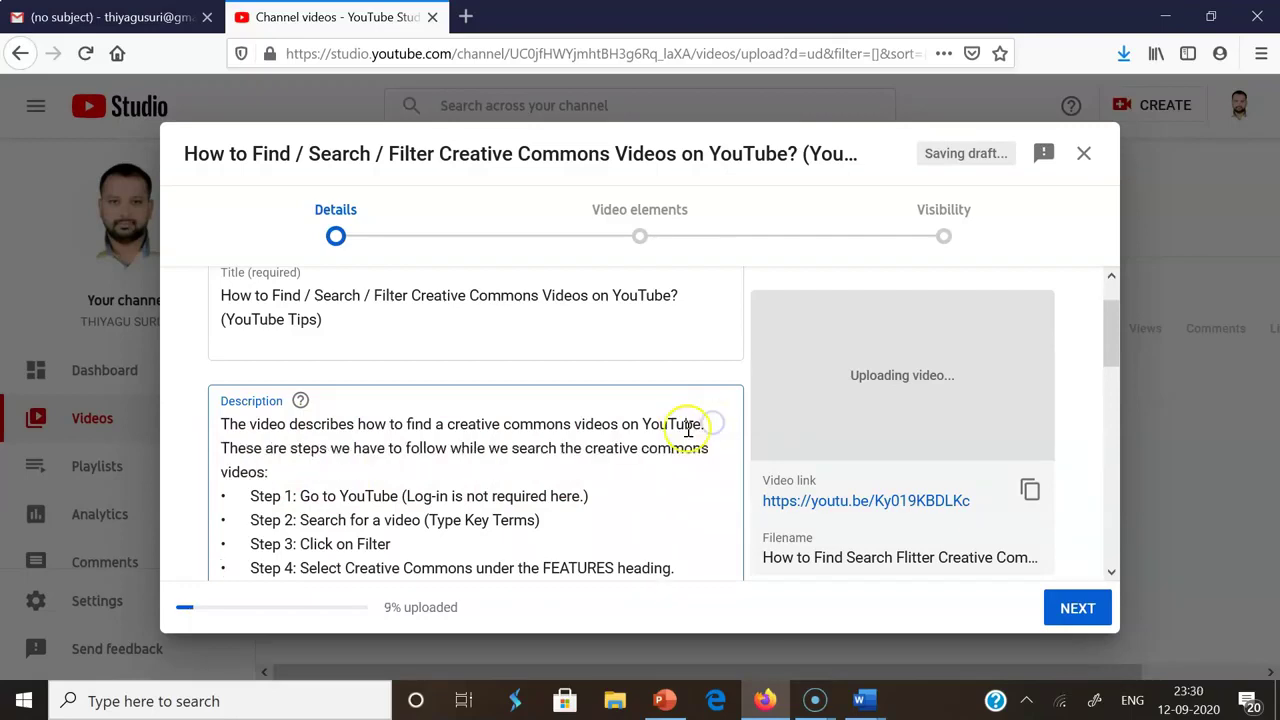
Upload the Desktop image "creative commons video" as the video's custom thumbnail.
left_click_drag(1106, 338, 1108, 428)
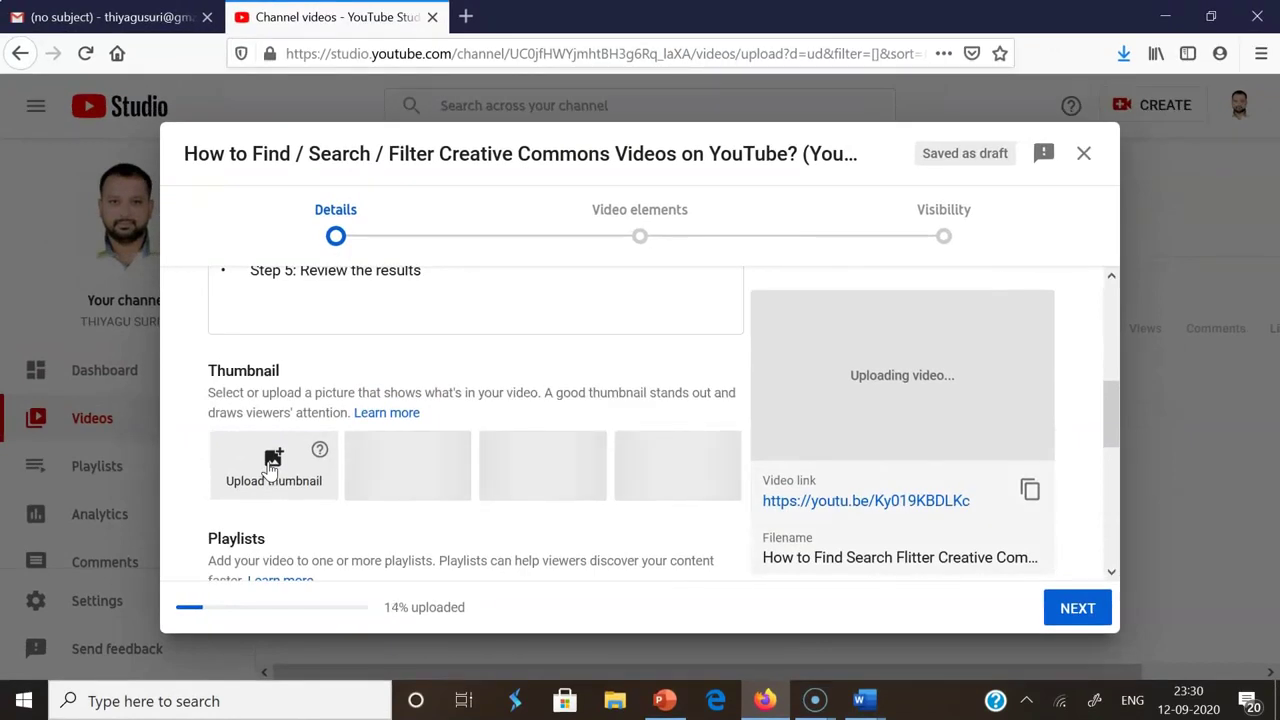
left_click(271, 468)
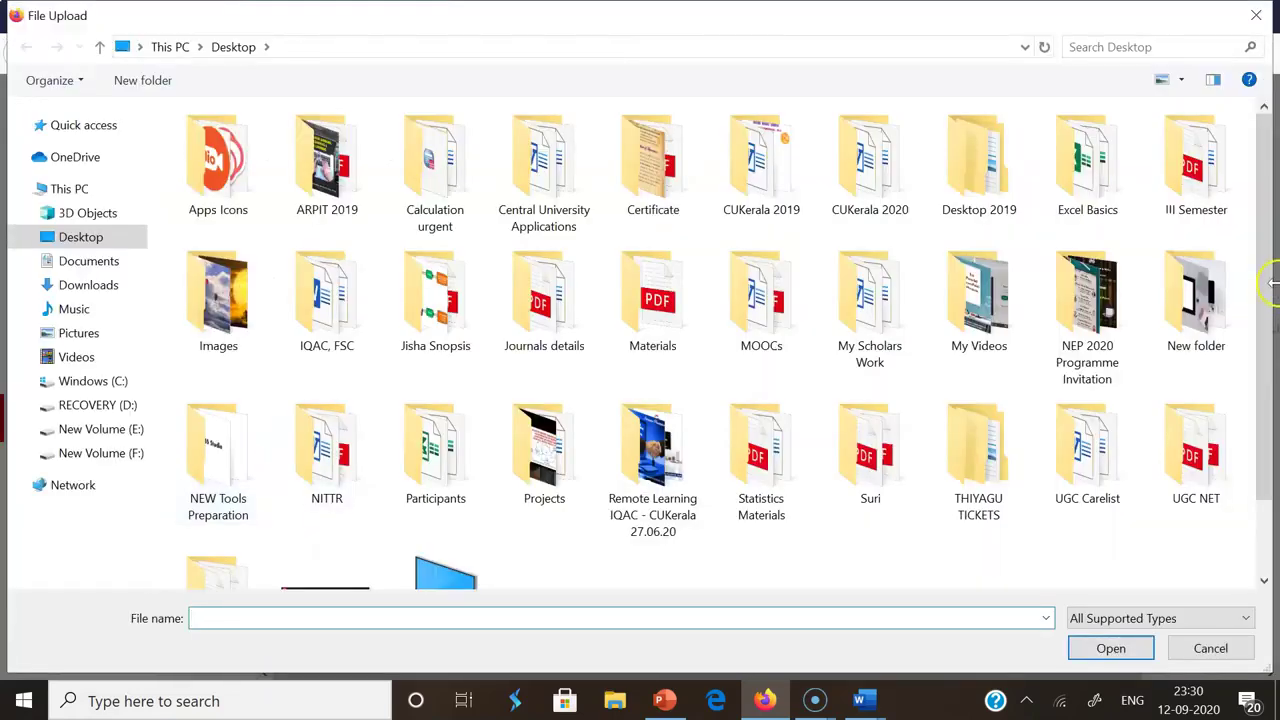
left_click_drag(1266, 288, 1274, 390)
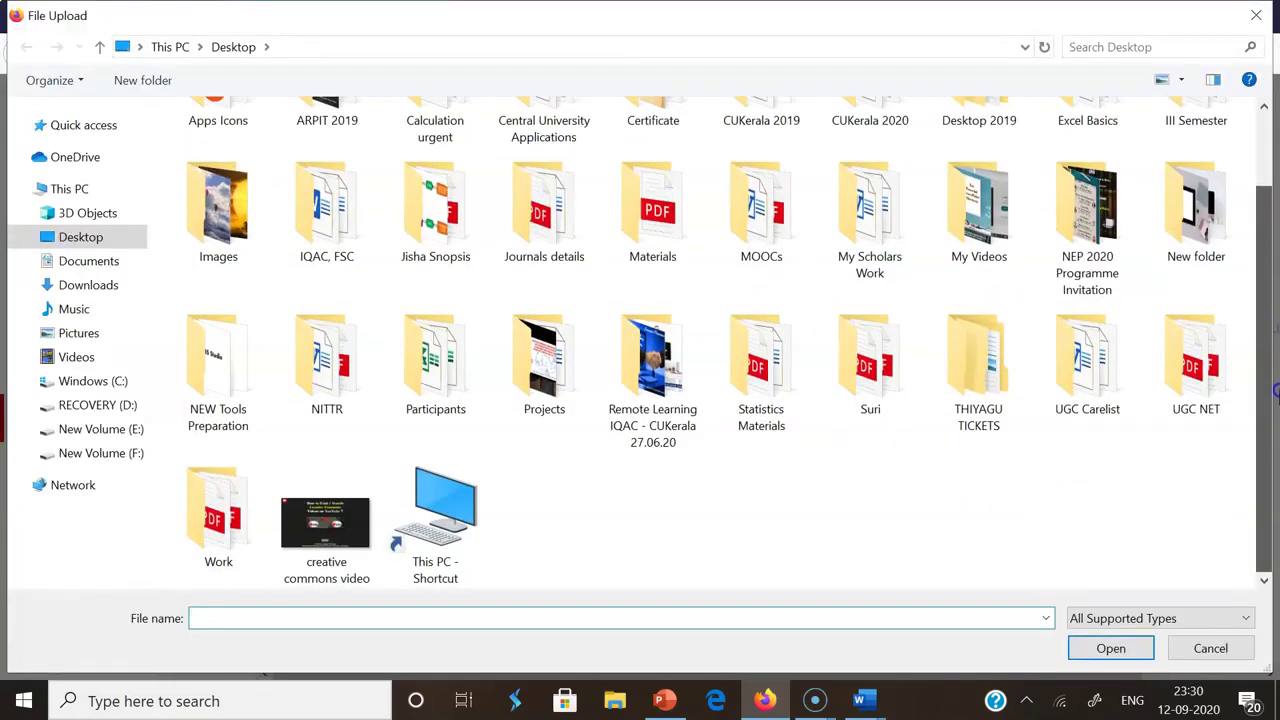
left_click(310, 524)
left_click(1110, 650)
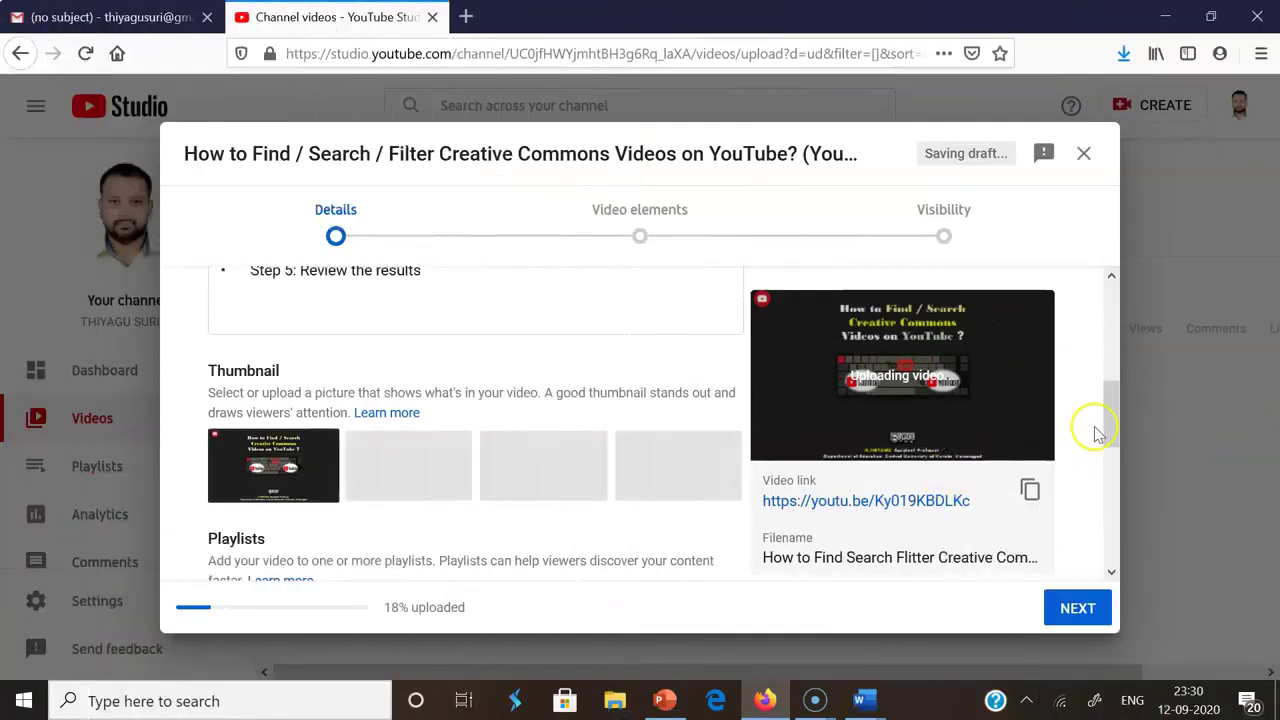
Add the video to the Tech Tips and Online Tools playlists.
left_click_drag(1108, 424, 1101, 475)
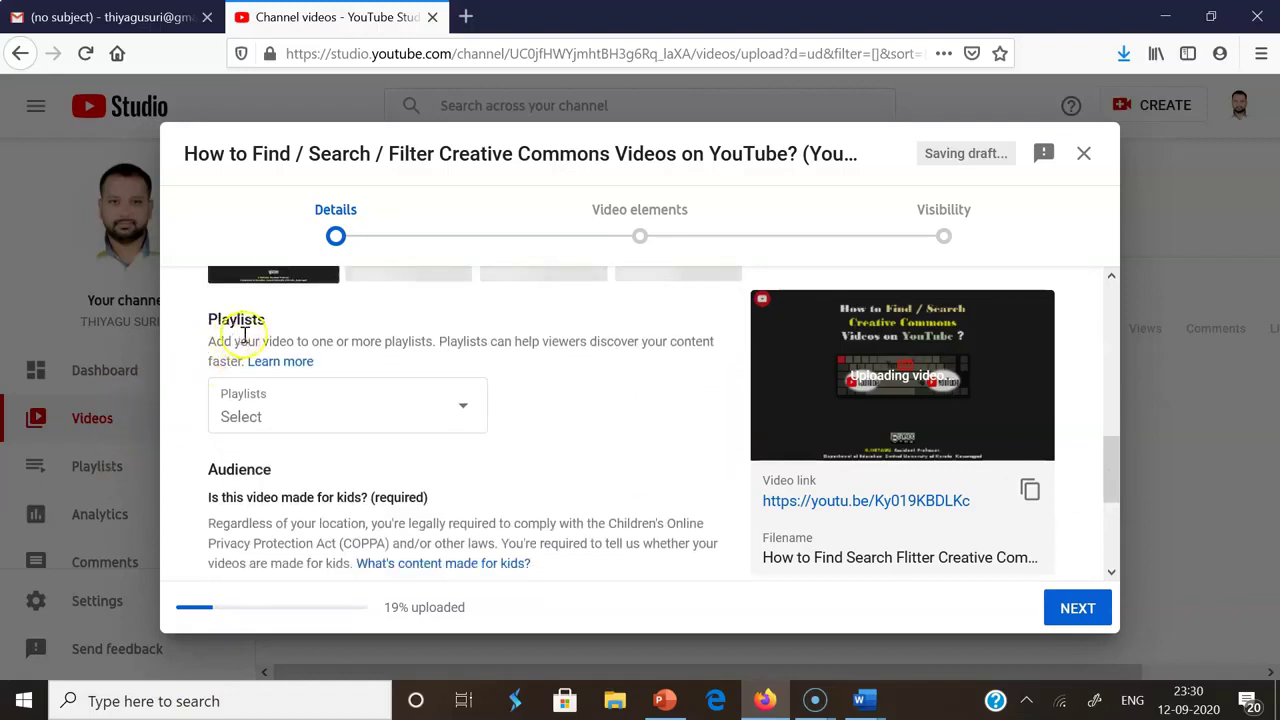
left_click(368, 420)
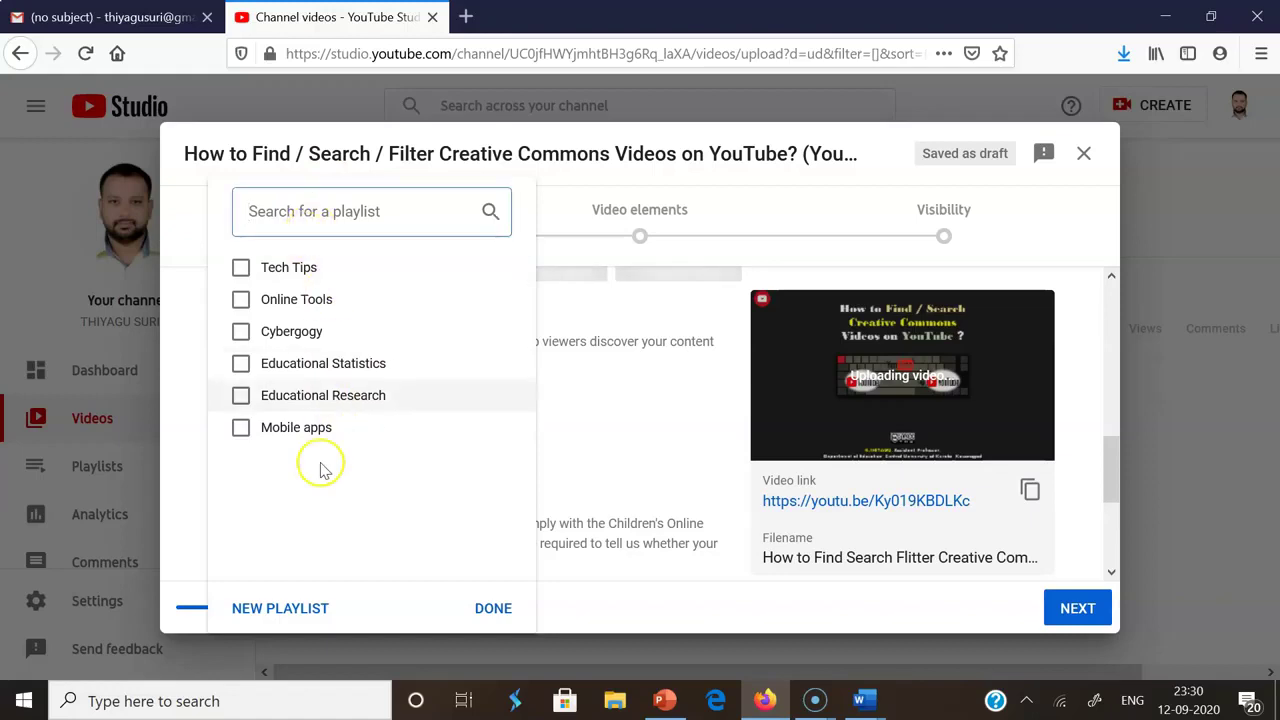
left_click(305, 278)
left_click(318, 302)
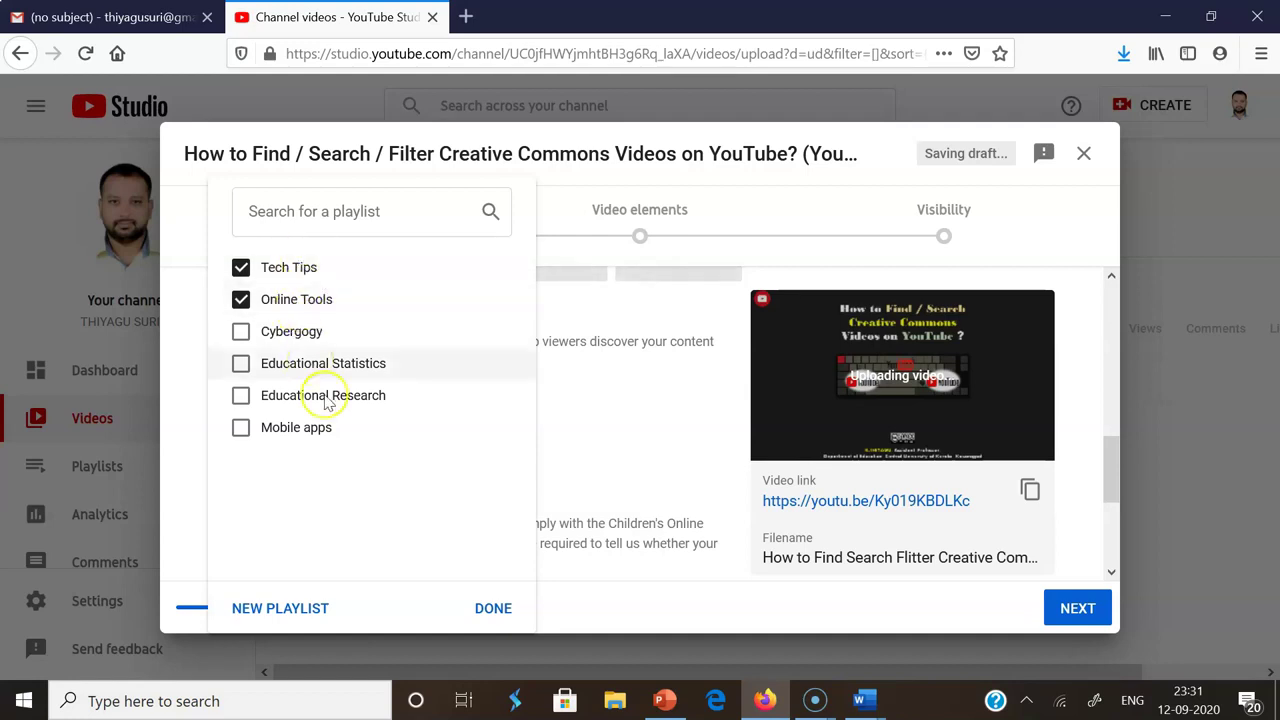
left_click(493, 610)
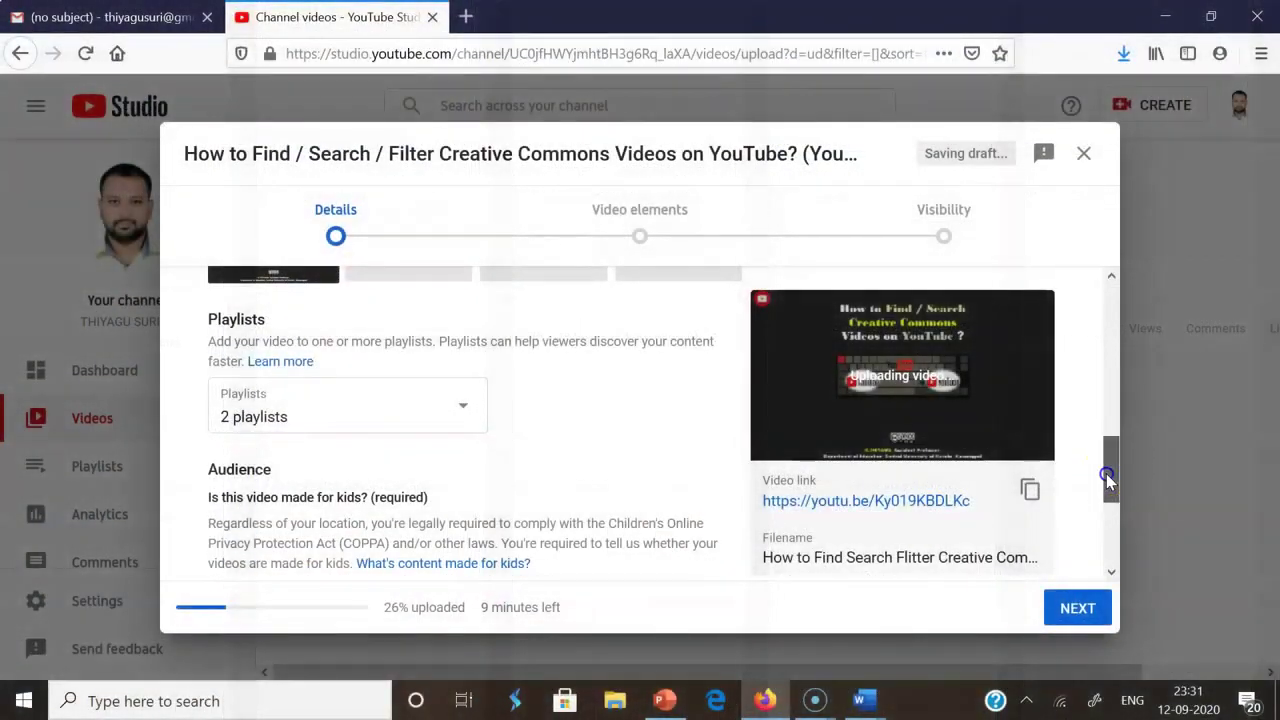
Declare the video as not made for kids and expand the additional video options.
left_click_drag(1108, 480, 1112, 518)
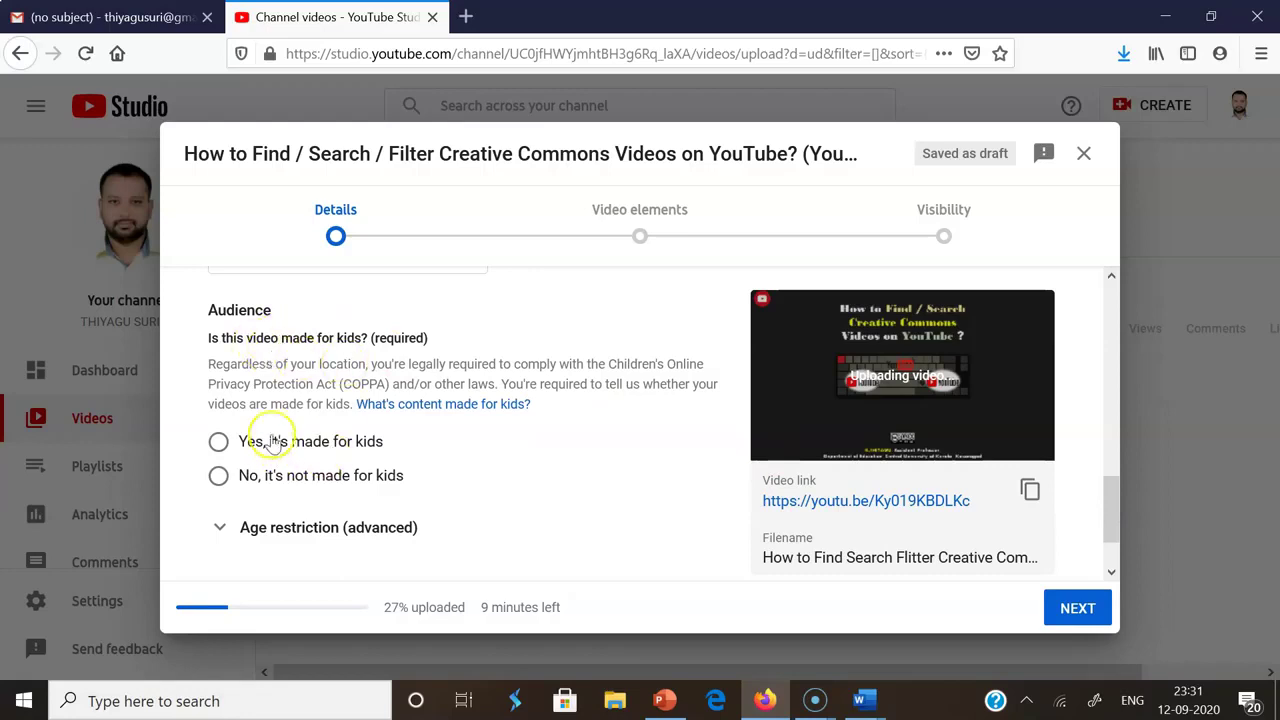
left_click(217, 477)
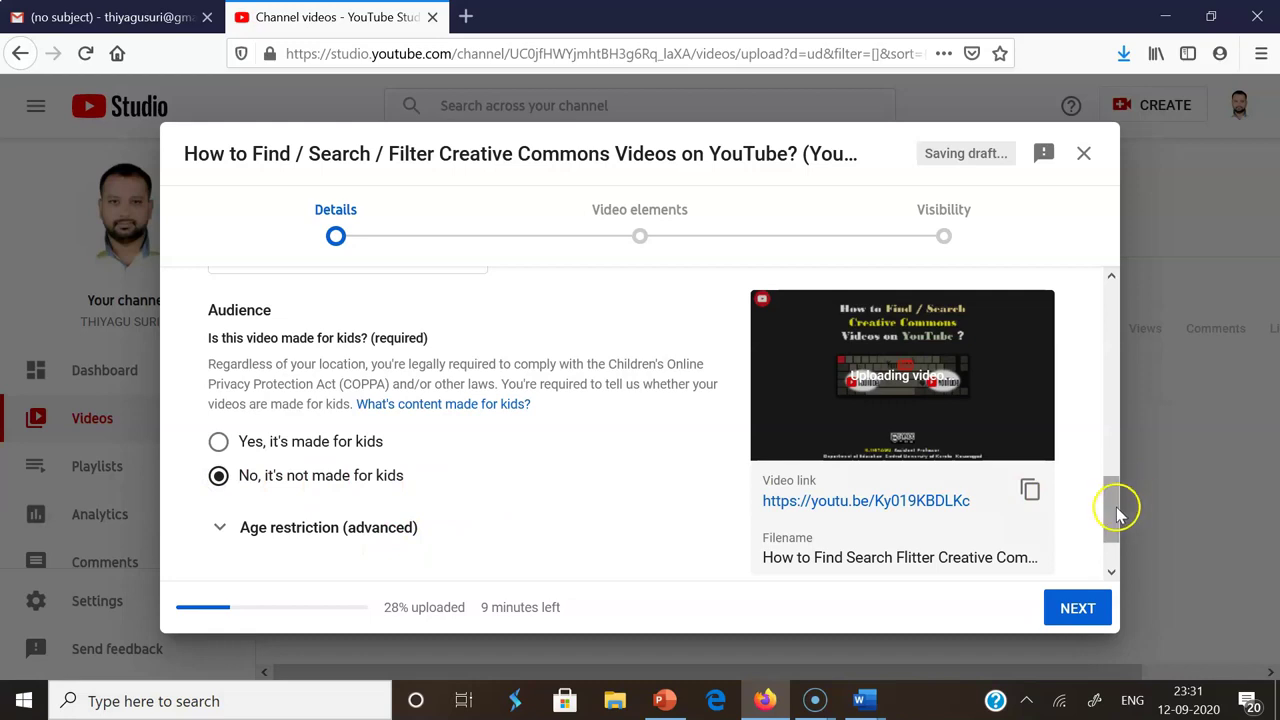
left_click_drag(1109, 509, 1108, 532)
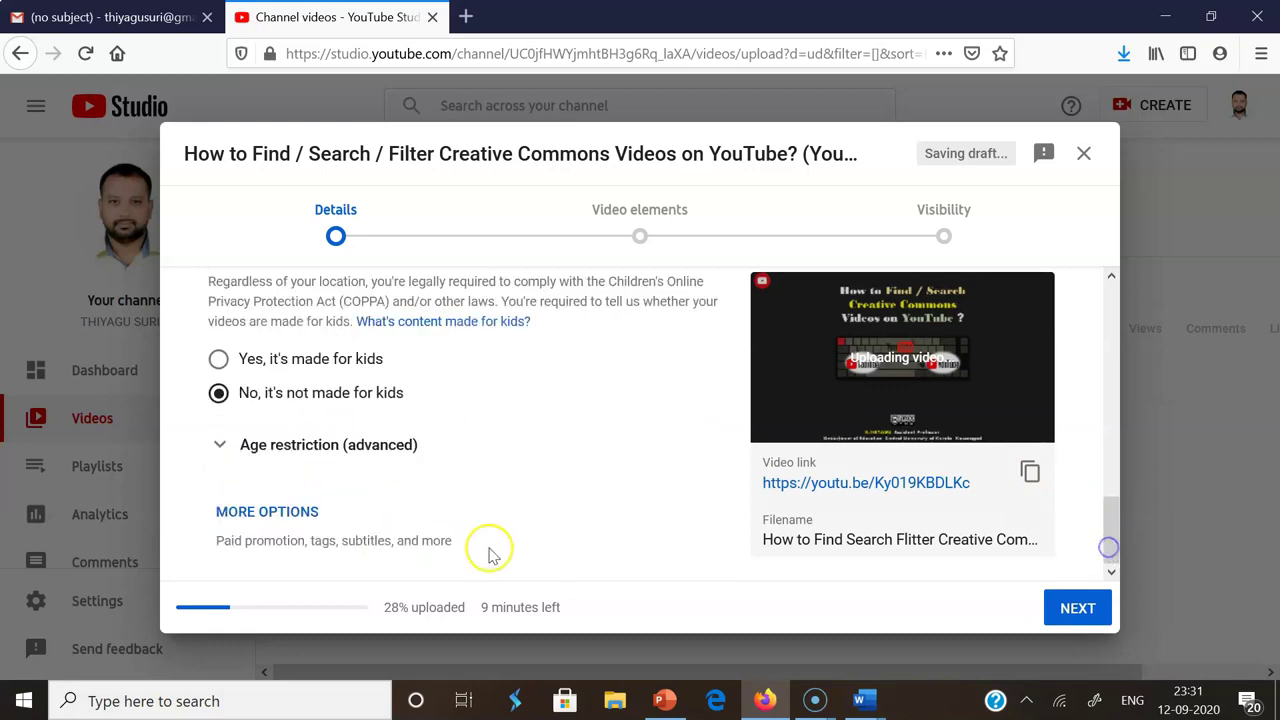
left_click(240, 515)
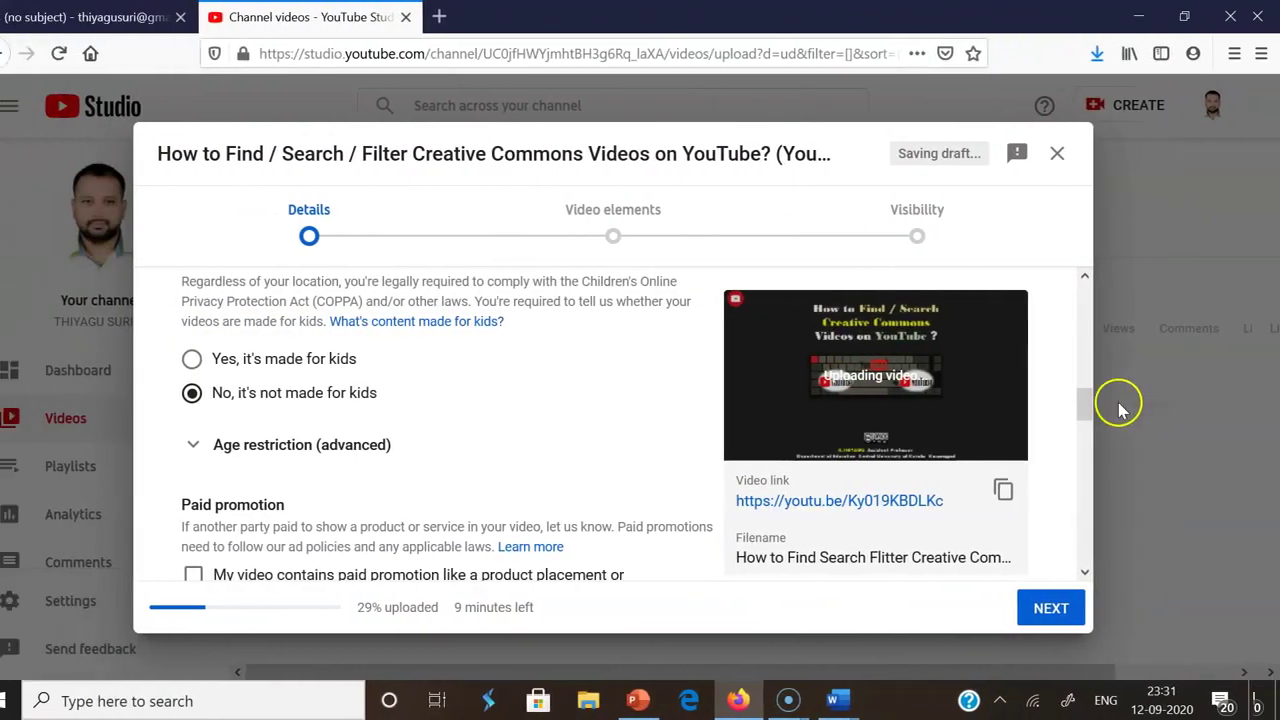
Add the tags creative commons videos search, filter creative commons videos, cc licence video, search cc videos, find creative commons videos and youtube.
left_click_drag(1111, 398, 1107, 450)
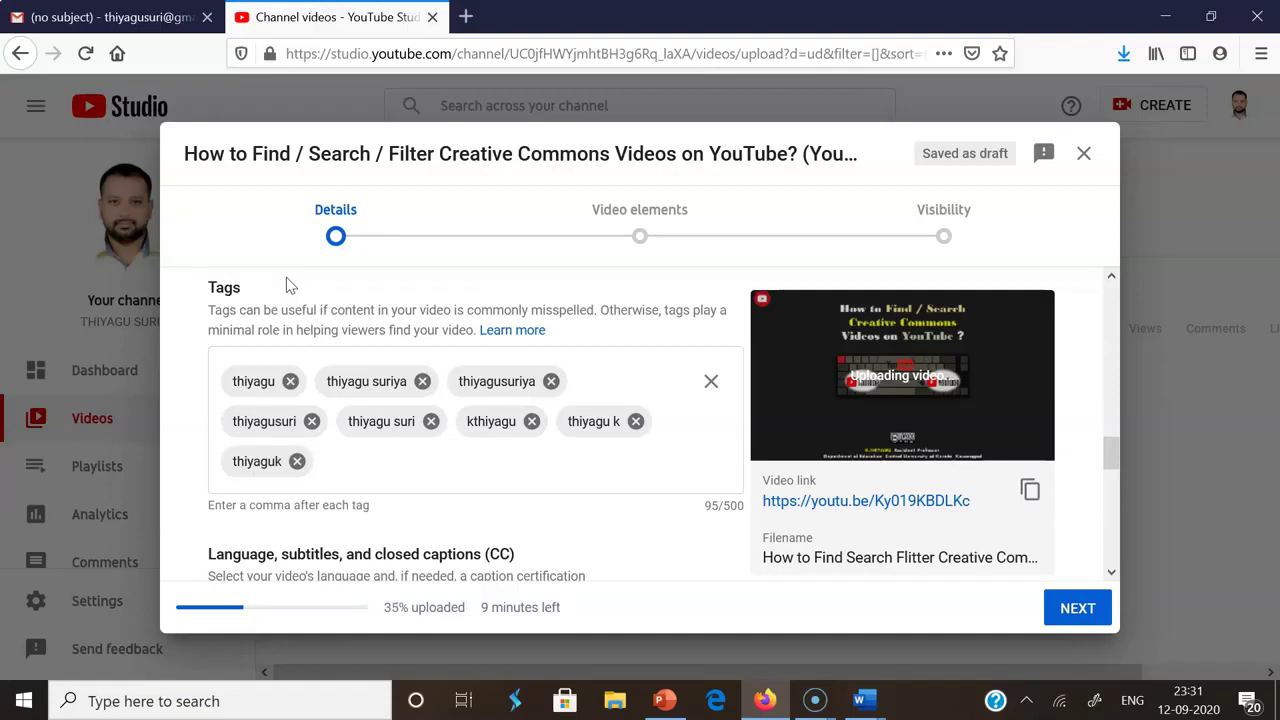
left_click(333, 449)
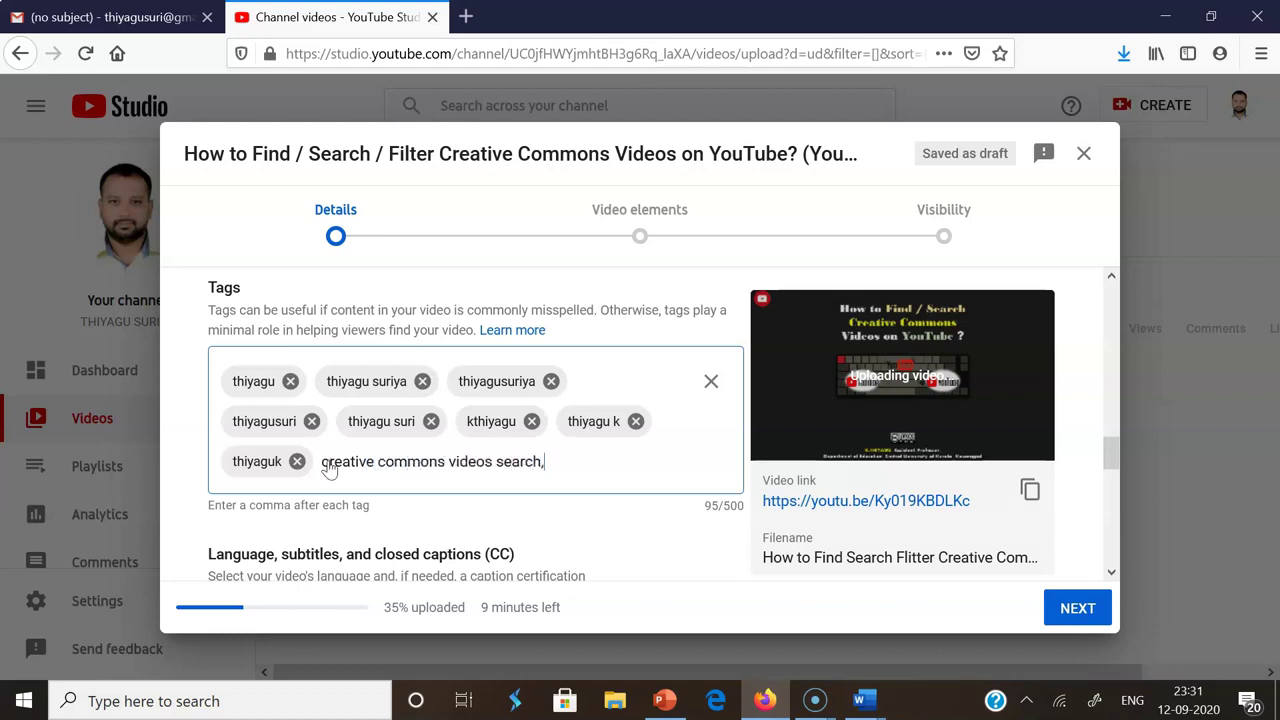
type("filter creative commons videos, cc licence video, search cc videos, find creative commons videos")
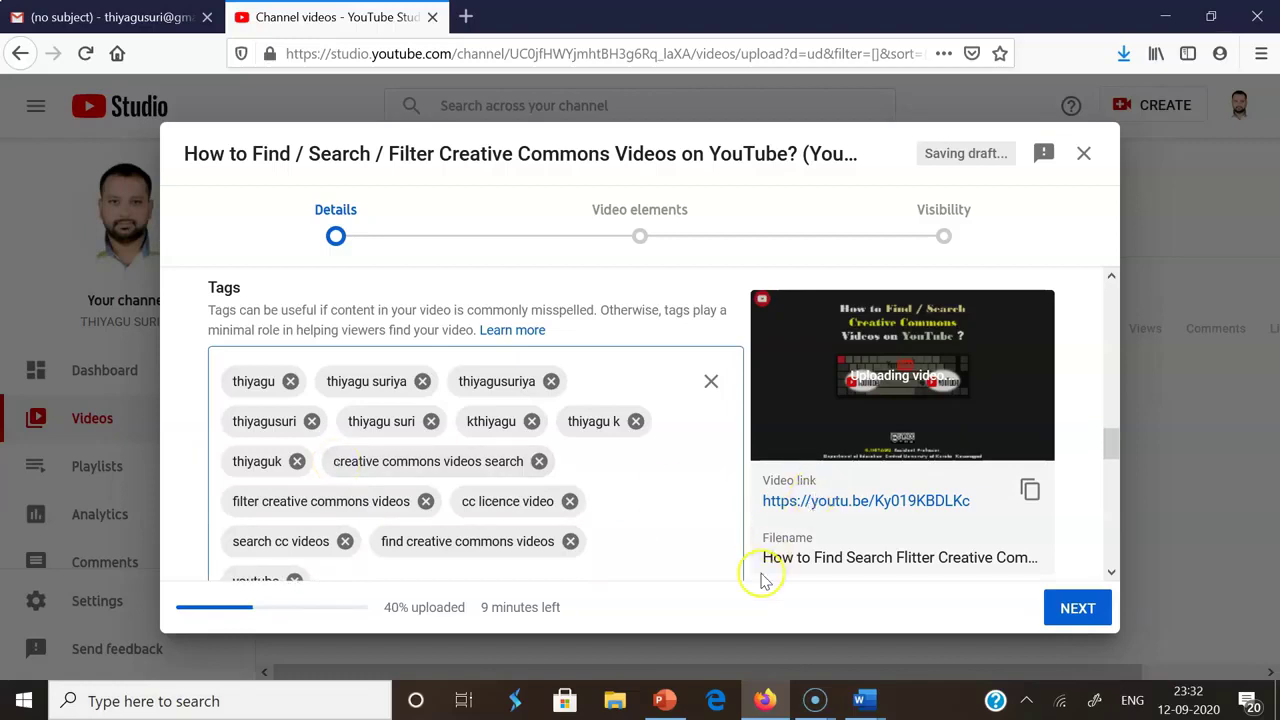
Set the recording date to Sep 12, 2020 and the video location to Central University of Kerala at Tejaswini Hills, Periye.
left_click_drag(1112, 443, 1111, 497)
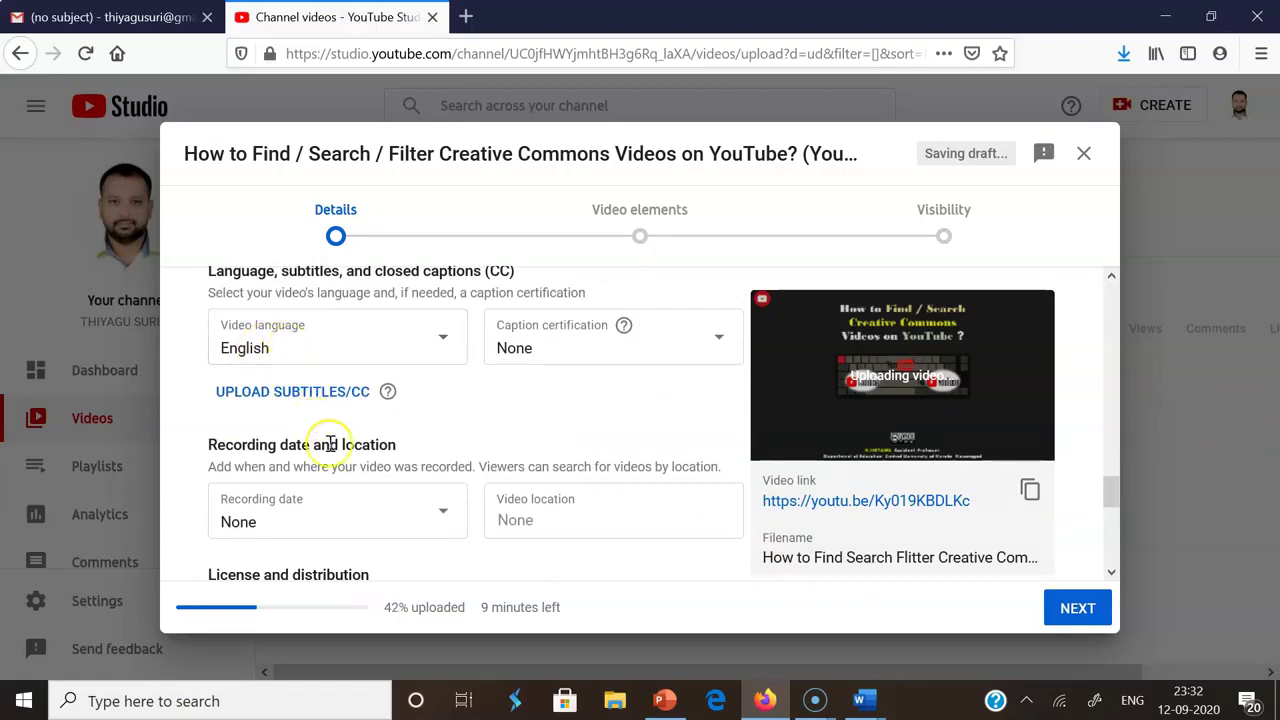
left_click(320, 520)
left_click(436, 370)
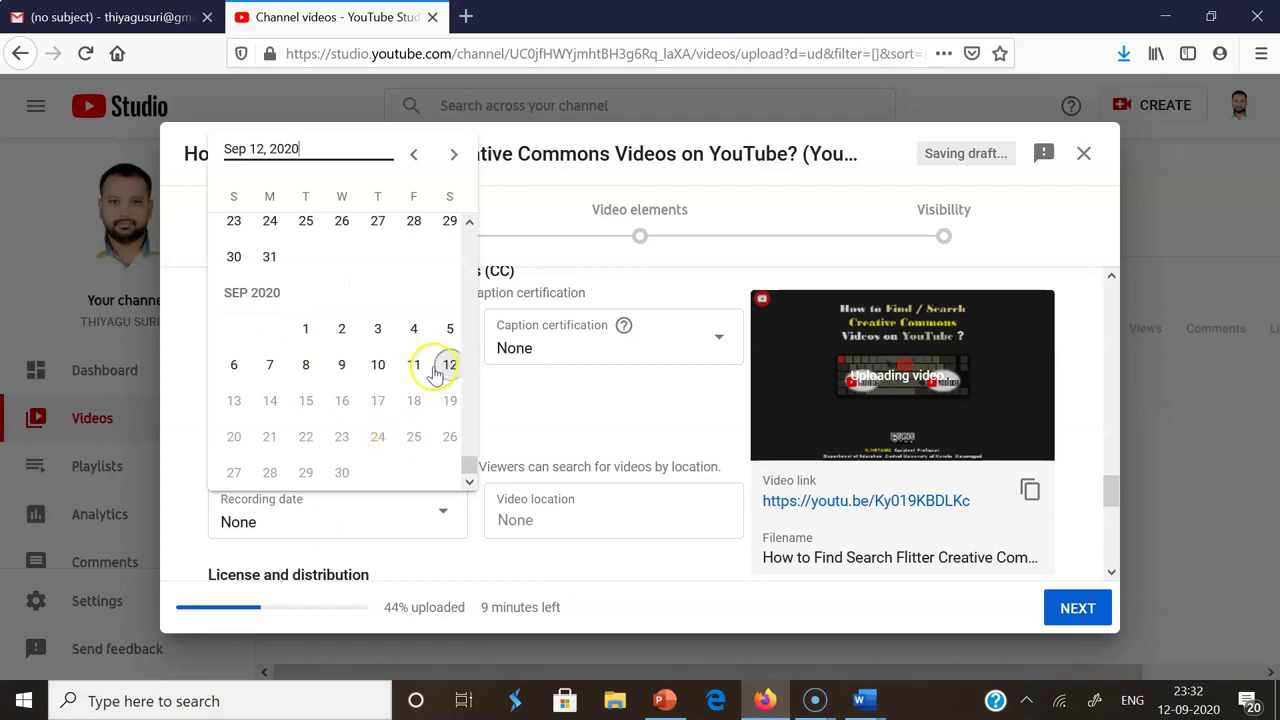
left_click(555, 512)
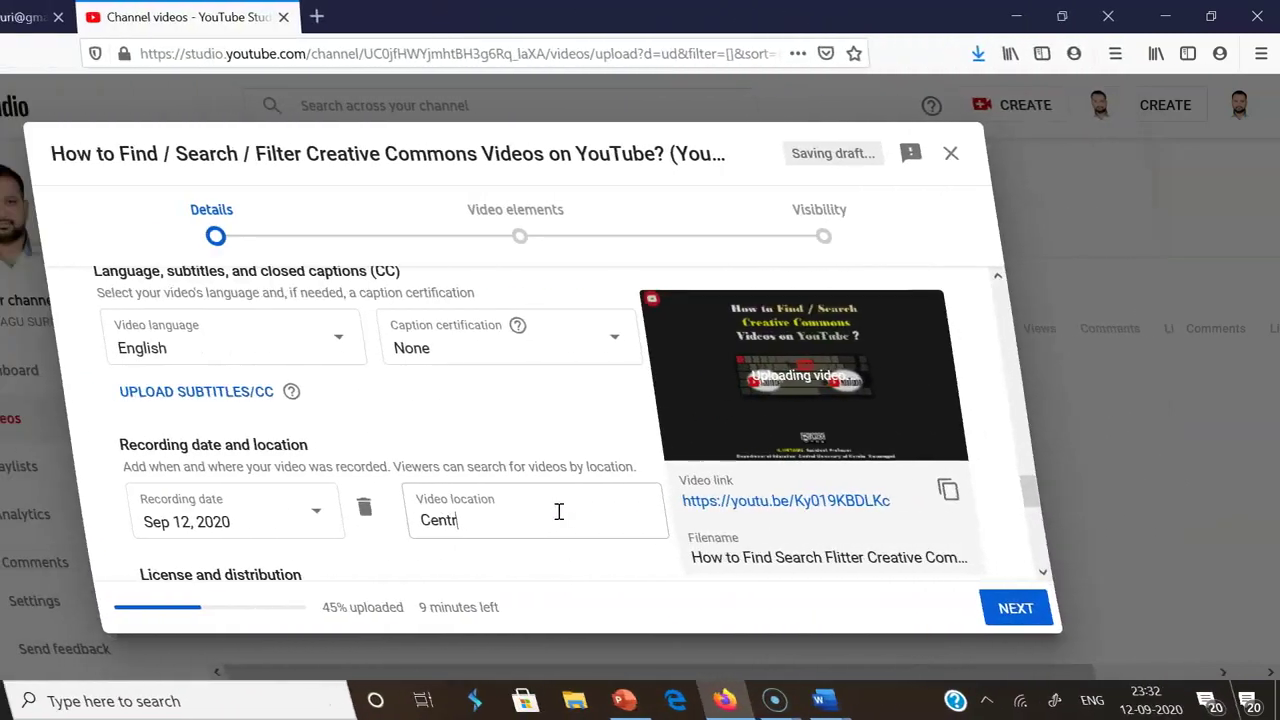
type("Universit")
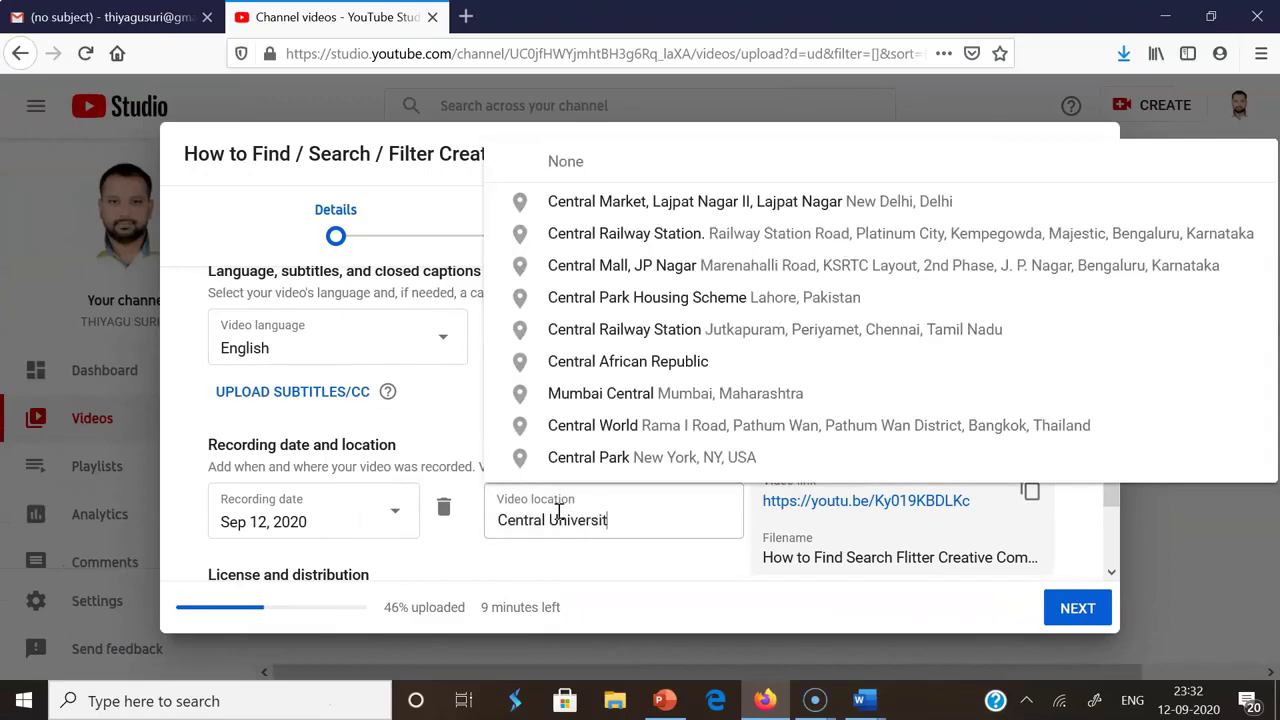
type("y of Kerala")
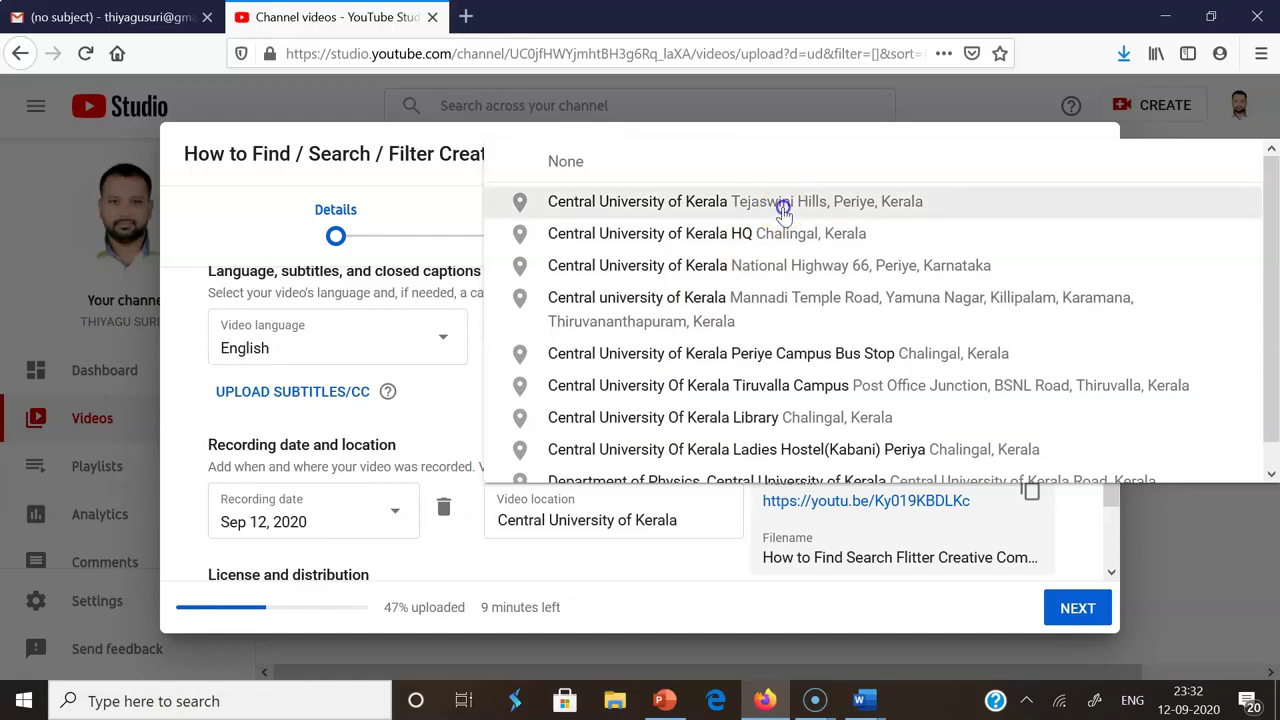
left_click(783, 211)
Choose the Creative Commons - Attribution license and the Education category for the video.
left_click_drag(1109, 480, 1110, 518)
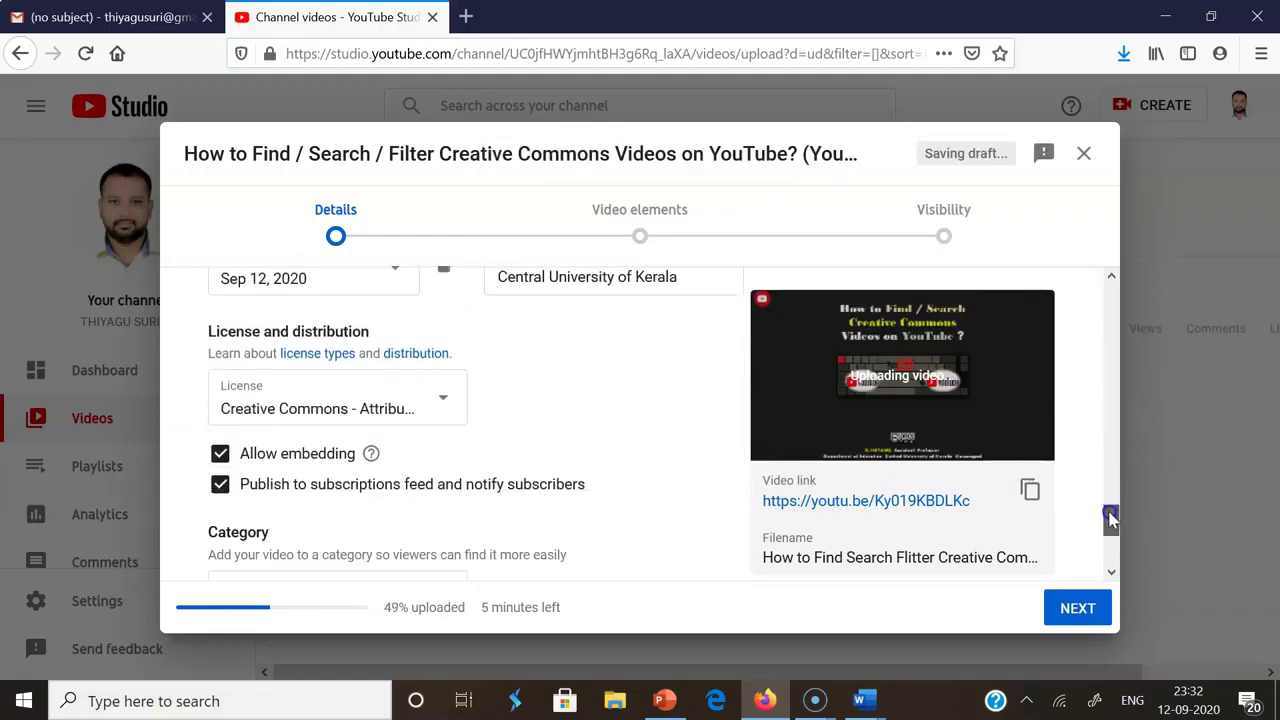
left_click(436, 414)
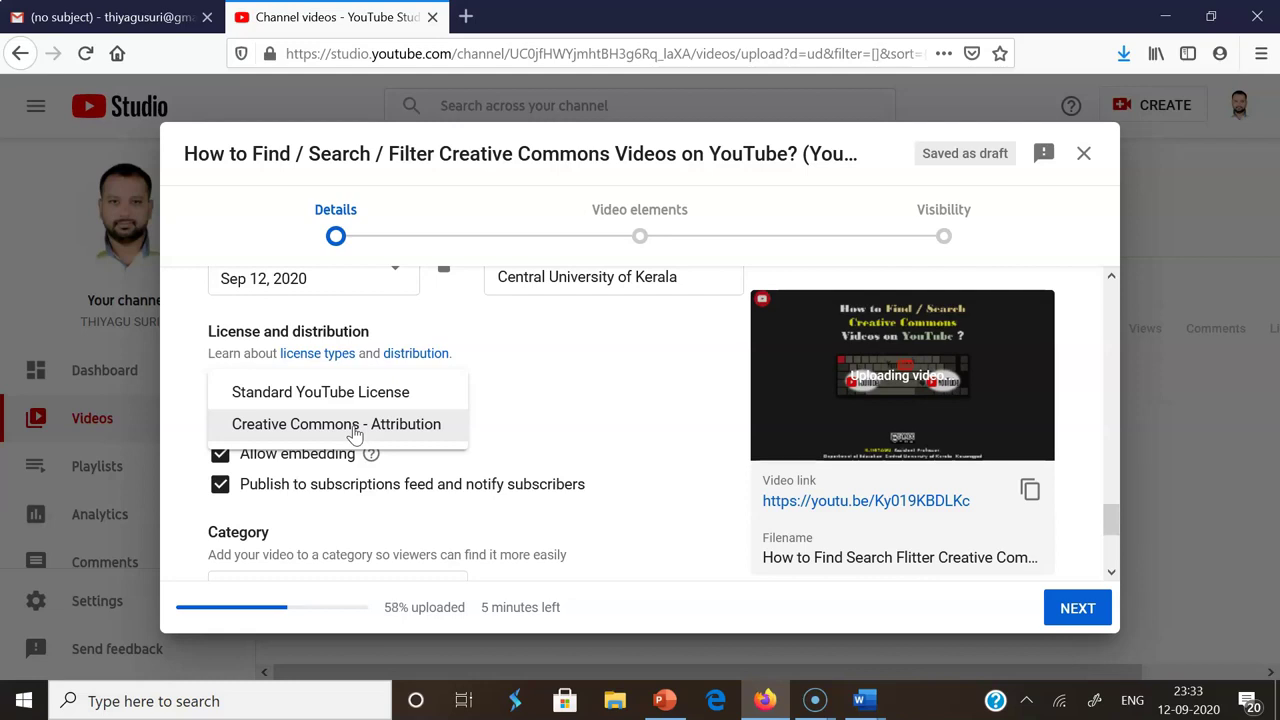
left_click(355, 428)
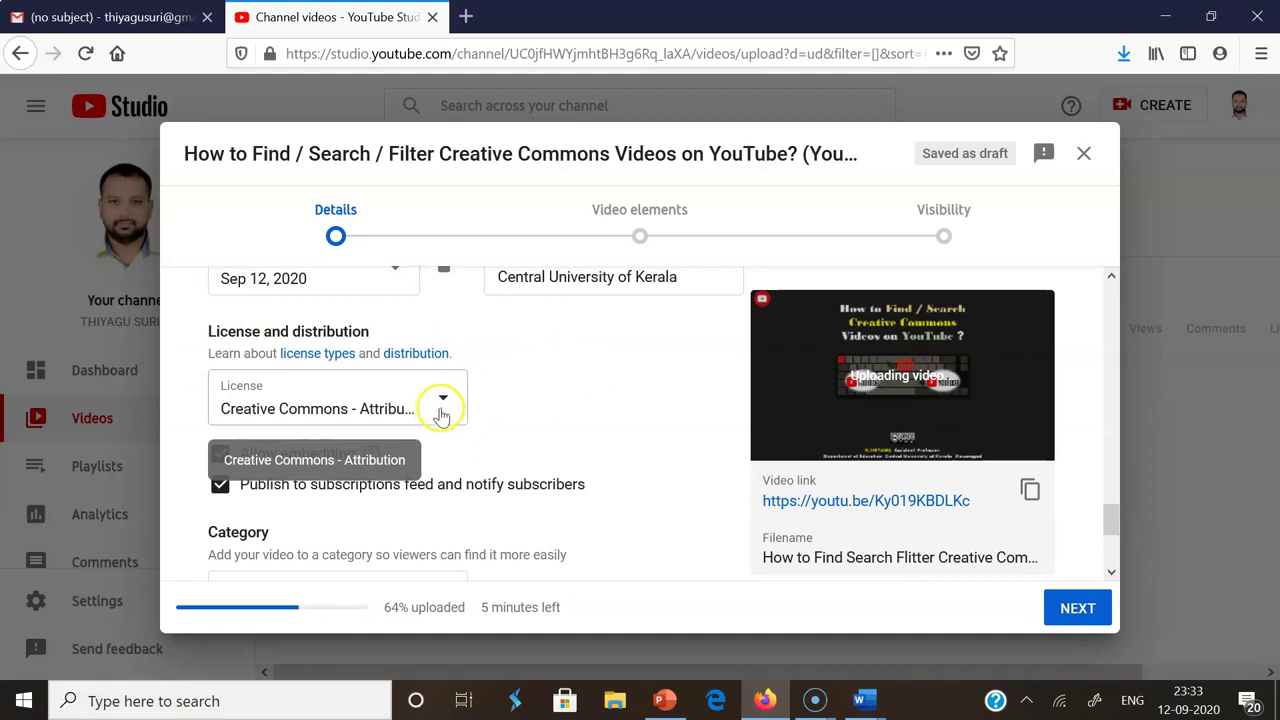
left_click_drag(1112, 512, 1110, 558)
left_click(433, 364)
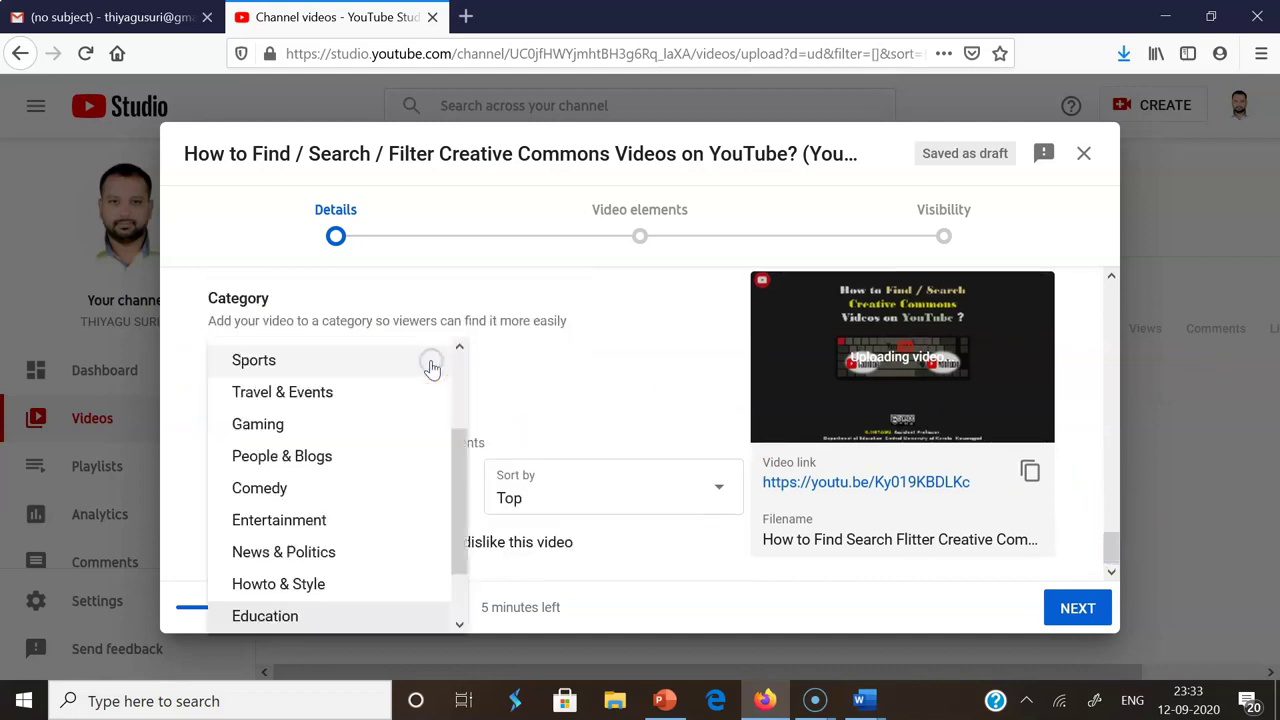
left_click(290, 616)
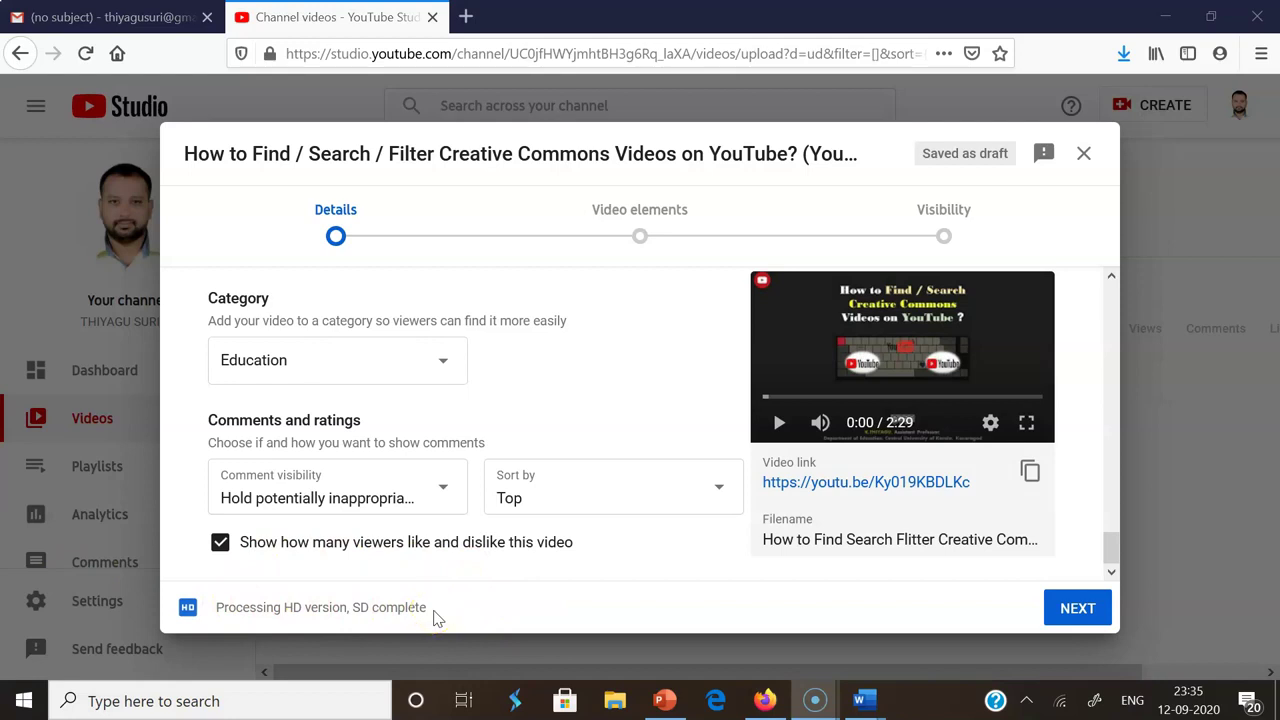
left_click(383, 219)
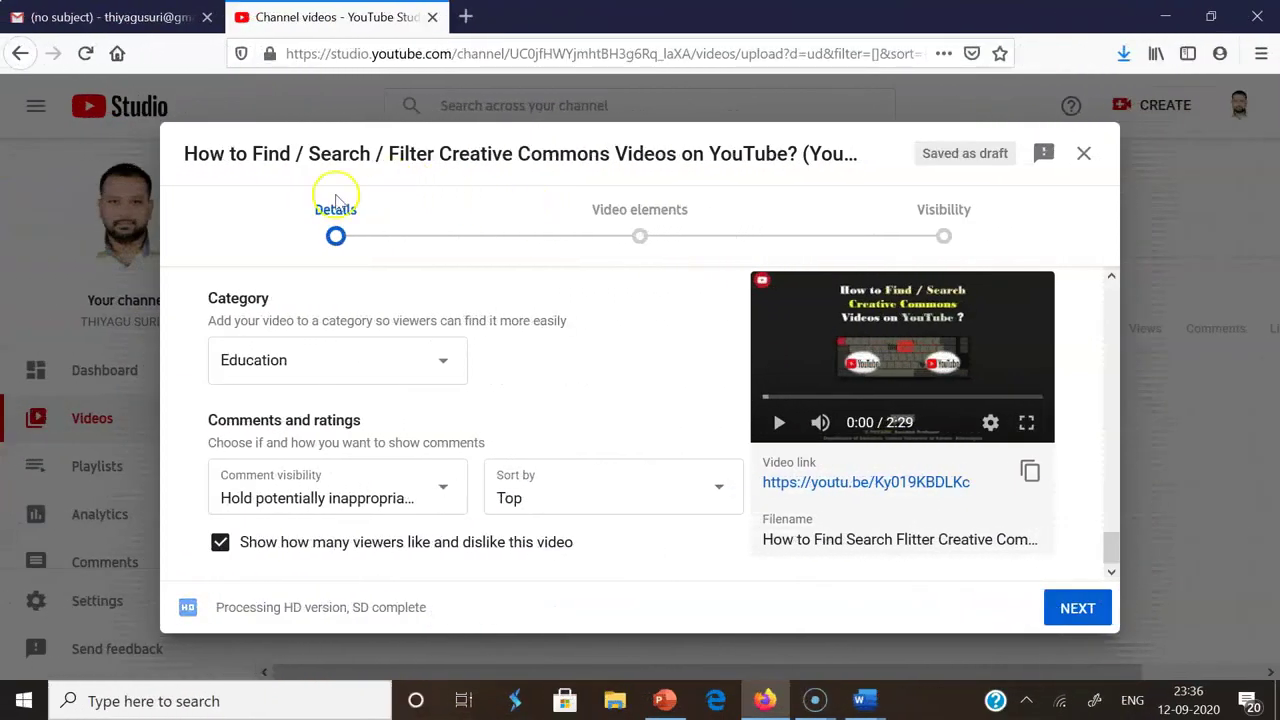
left_click(292, 236)
left_click(335, 228)
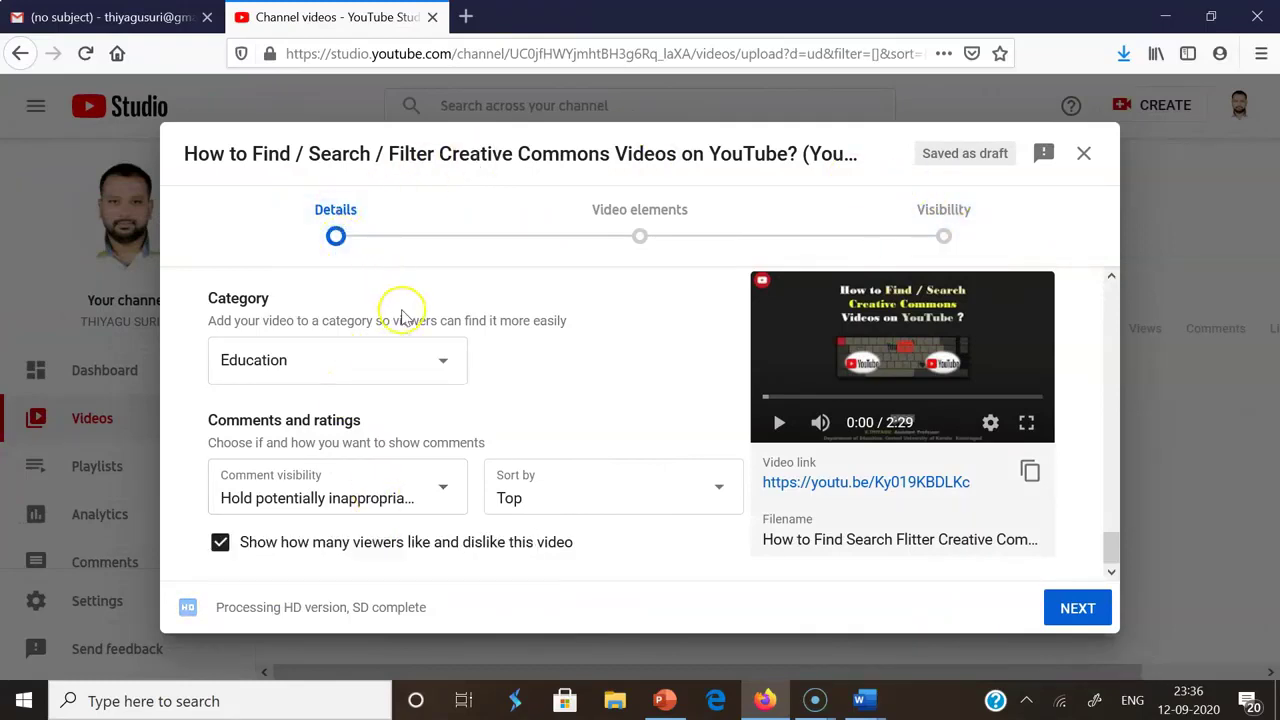
left_click_drag(1112, 545, 1121, 519)
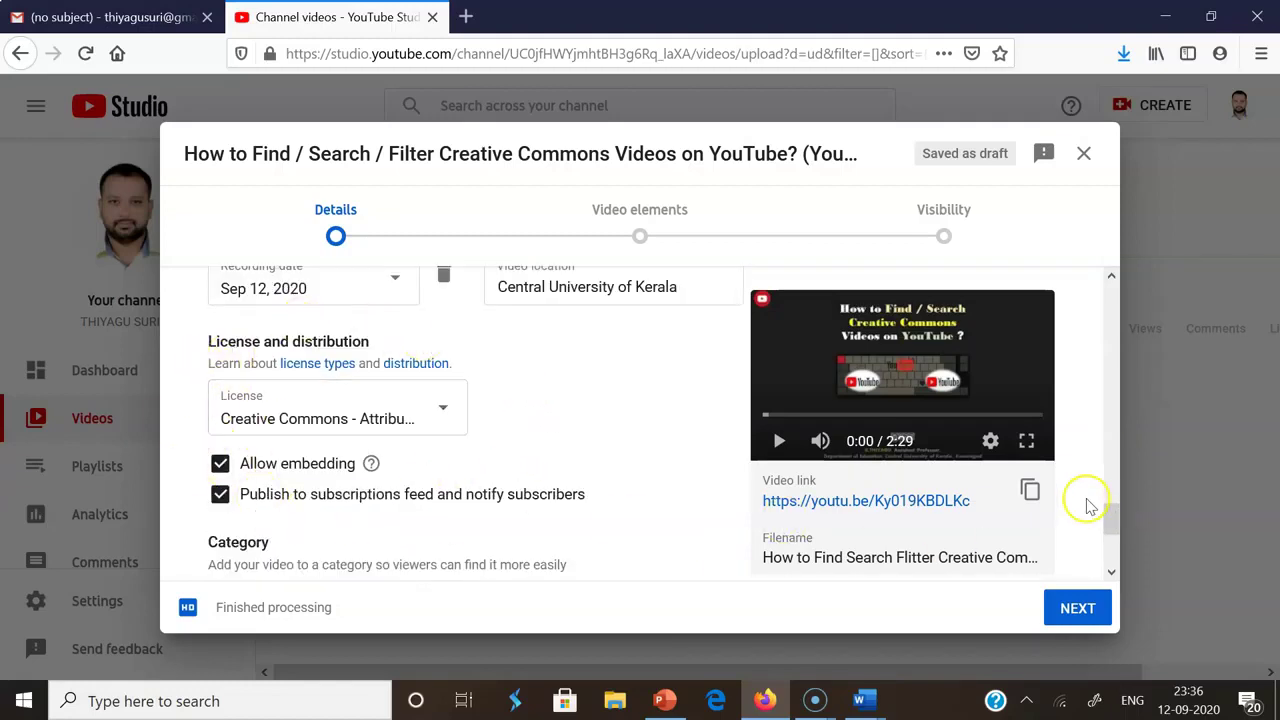
left_click_drag(1114, 517, 1112, 562)
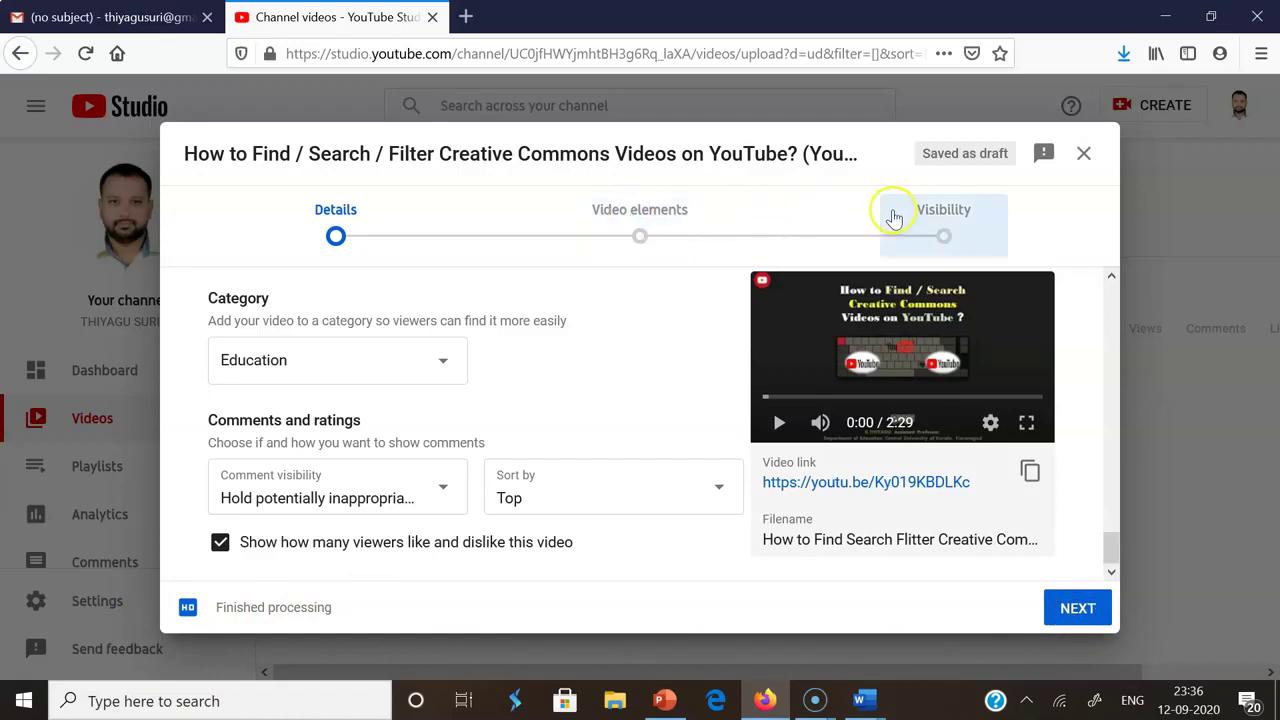
Proceed to the video elements and add an end screen imported from the latest video, then save it.
left_click(1080, 615)
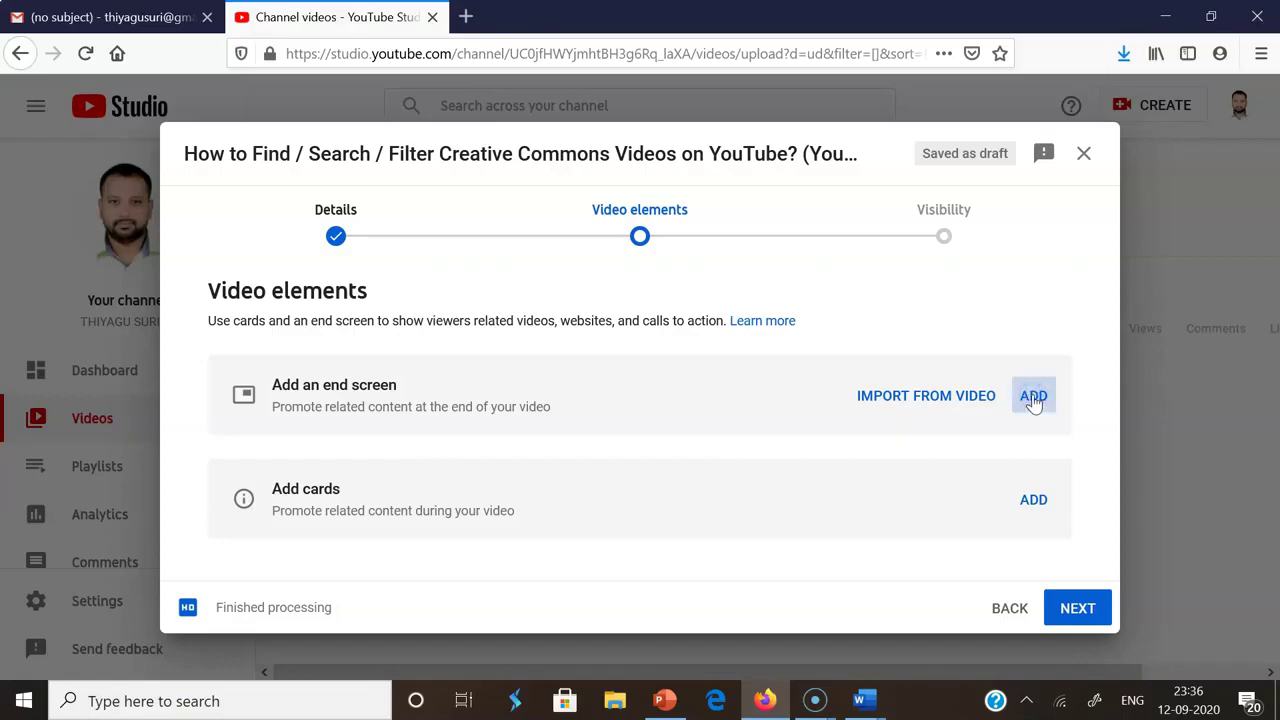
left_click(1033, 397)
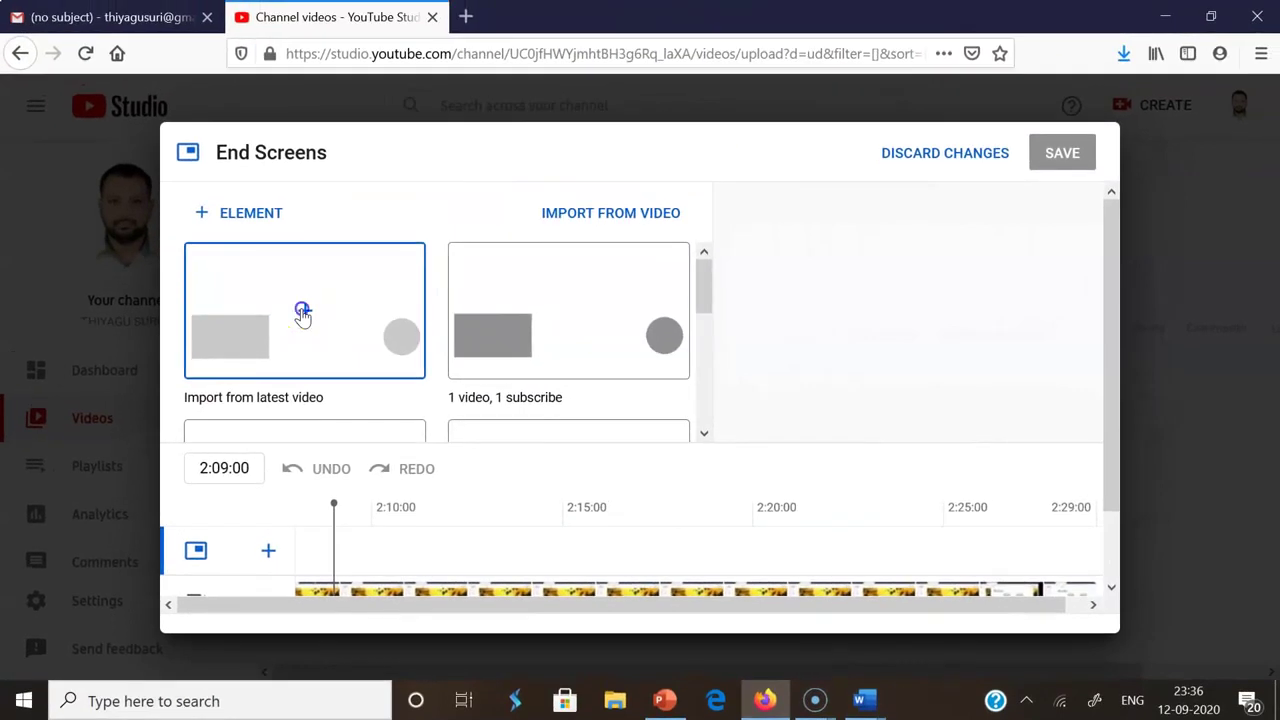
left_click(300, 312)
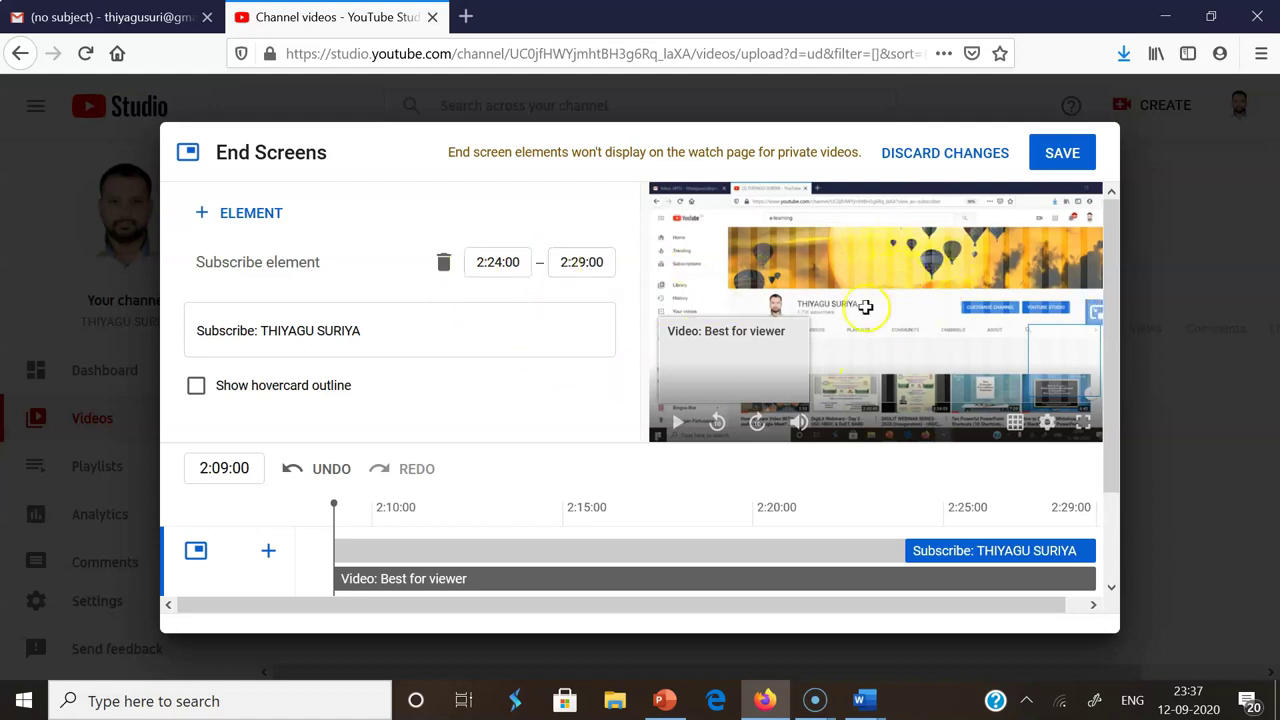
left_click(1063, 155)
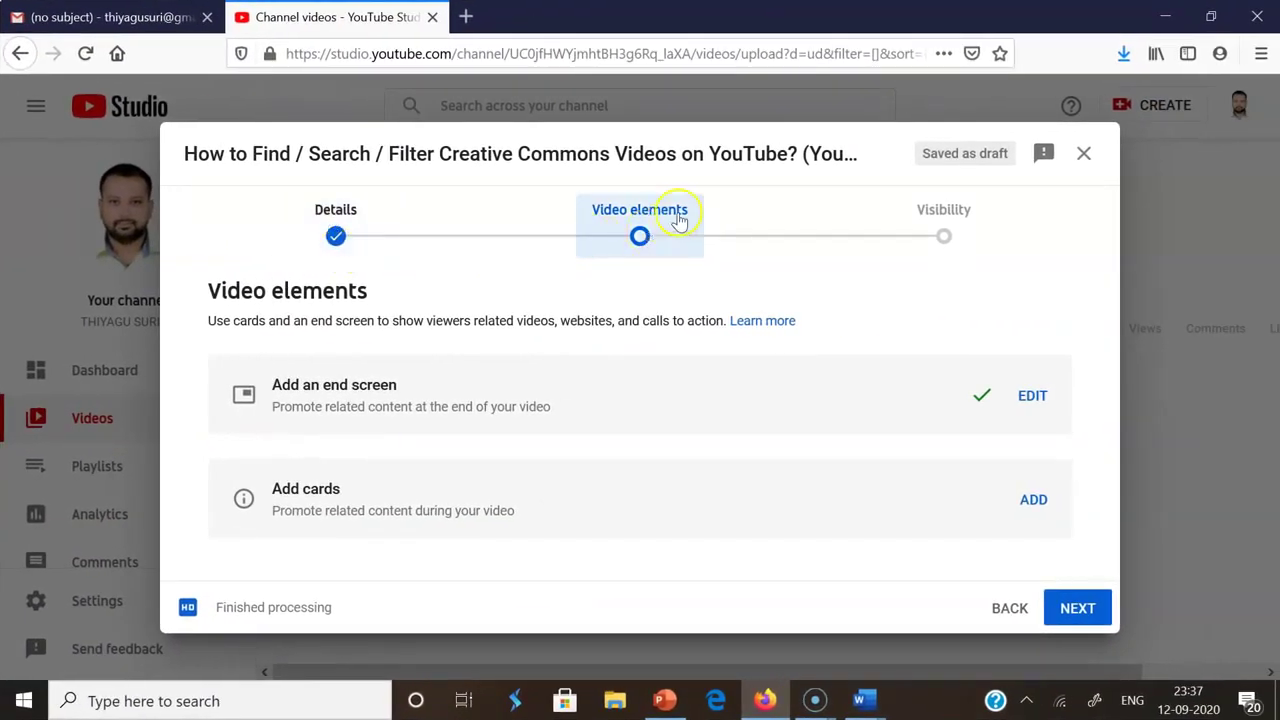
Publish the video with Public visibility and copy its video link.
left_click(1077, 608)
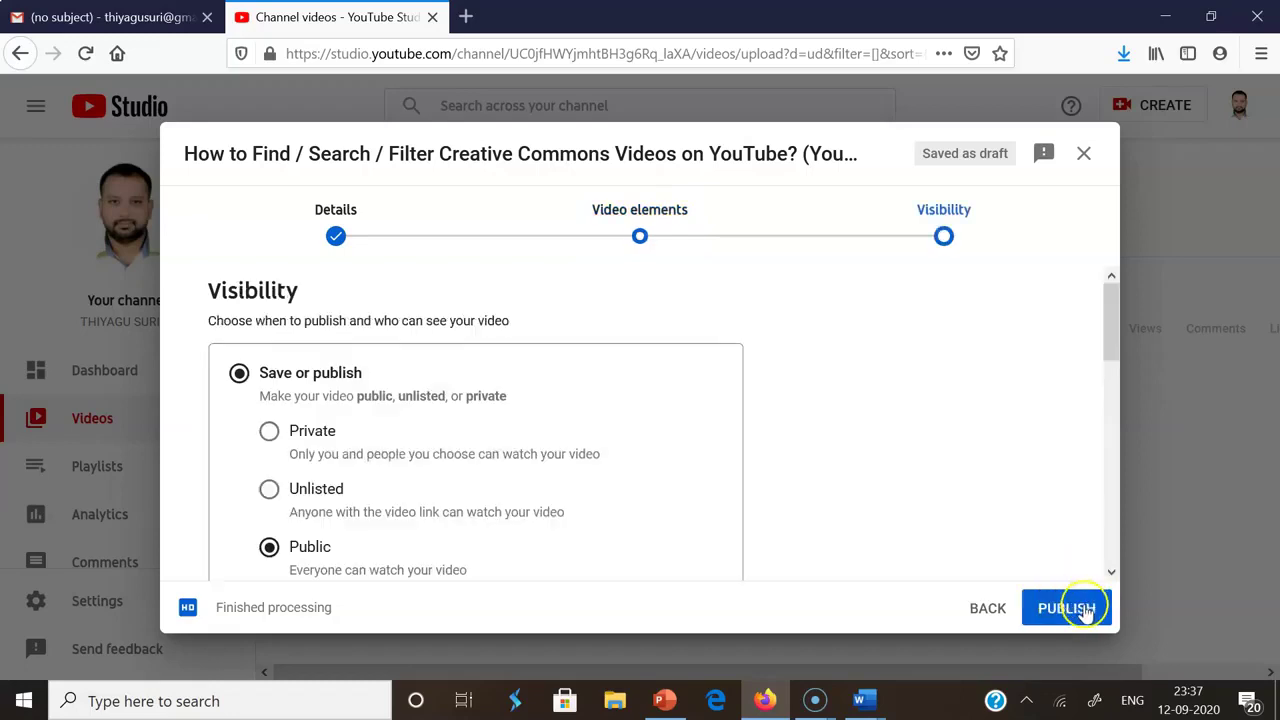
left_click_drag(1112, 319, 1113, 327)
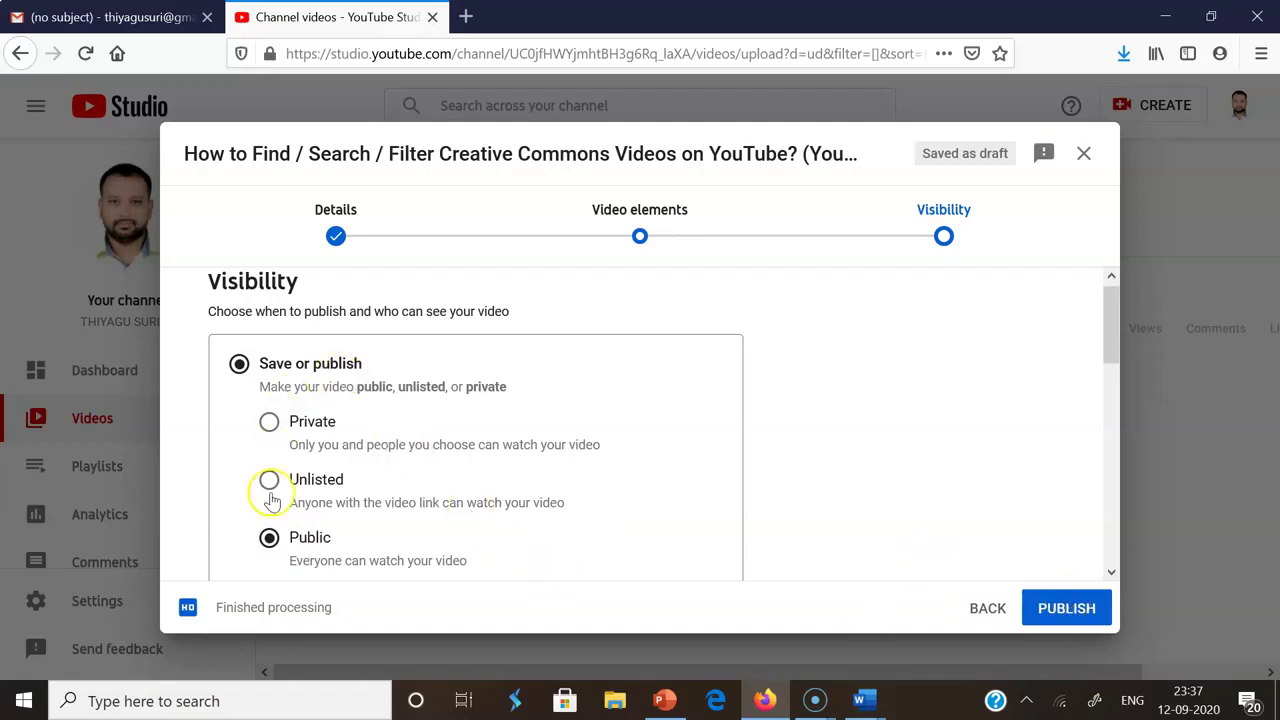
left_click(1060, 612)
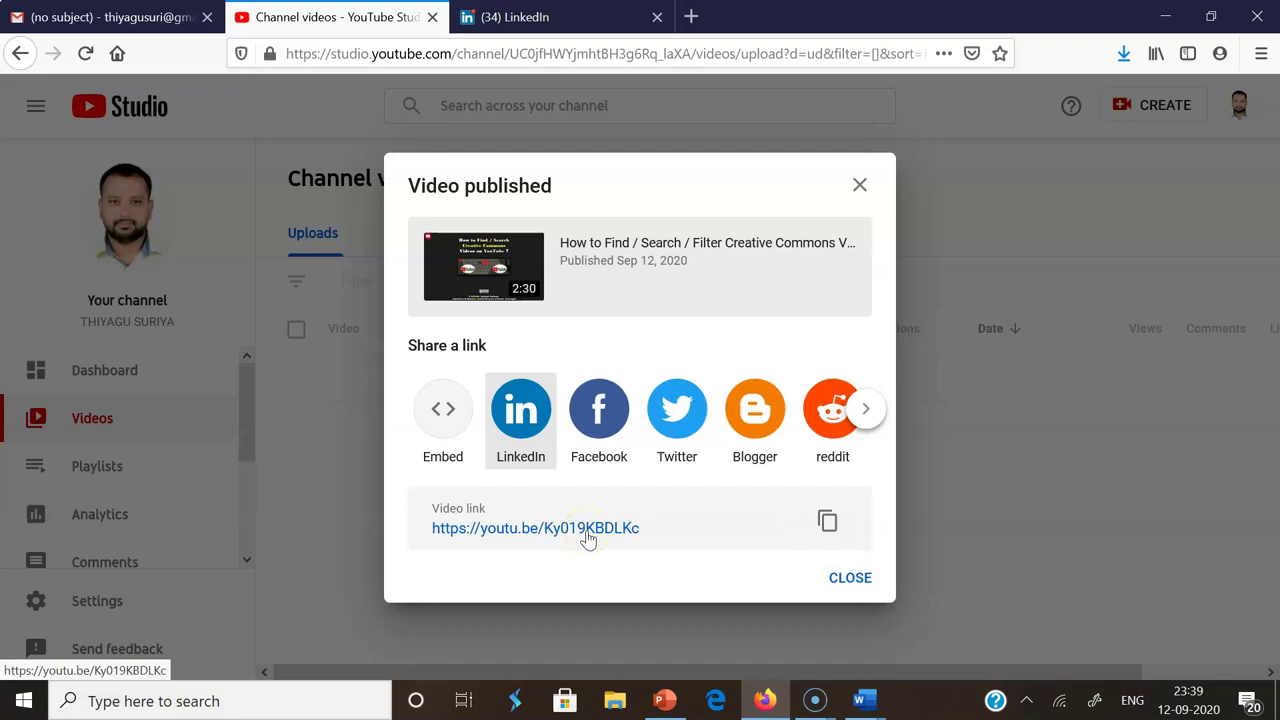
left_click(827, 538)
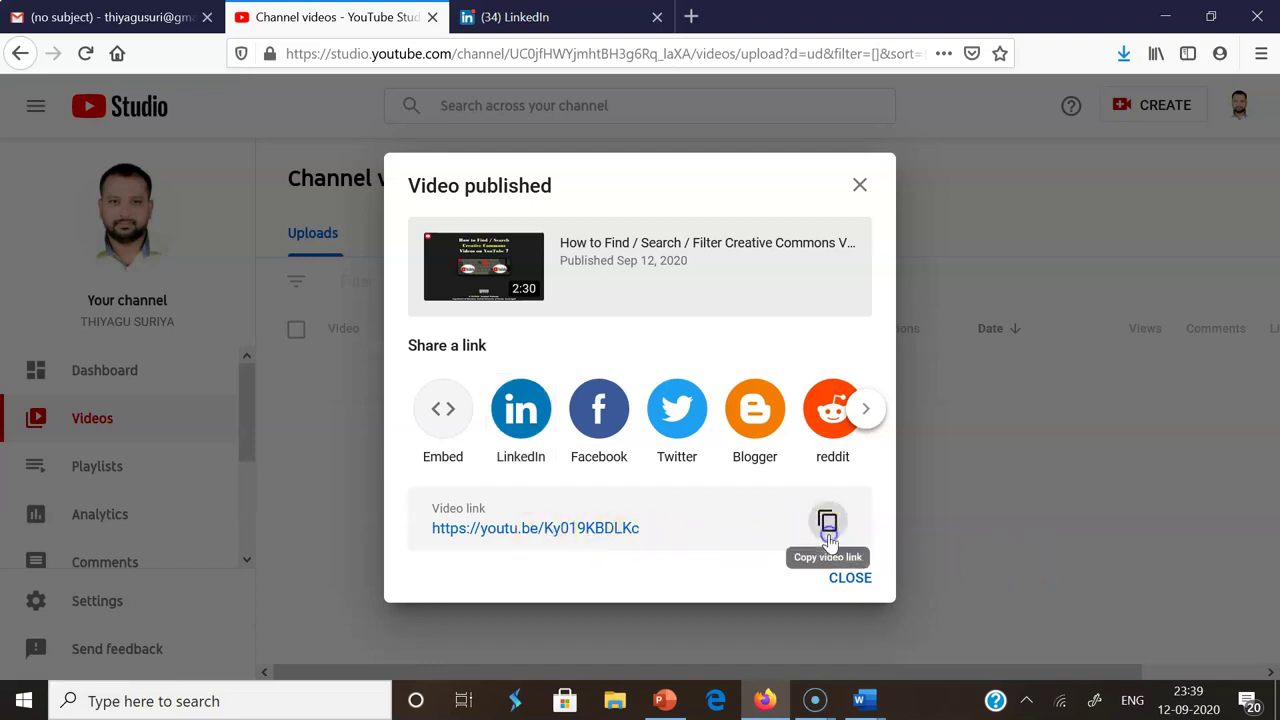